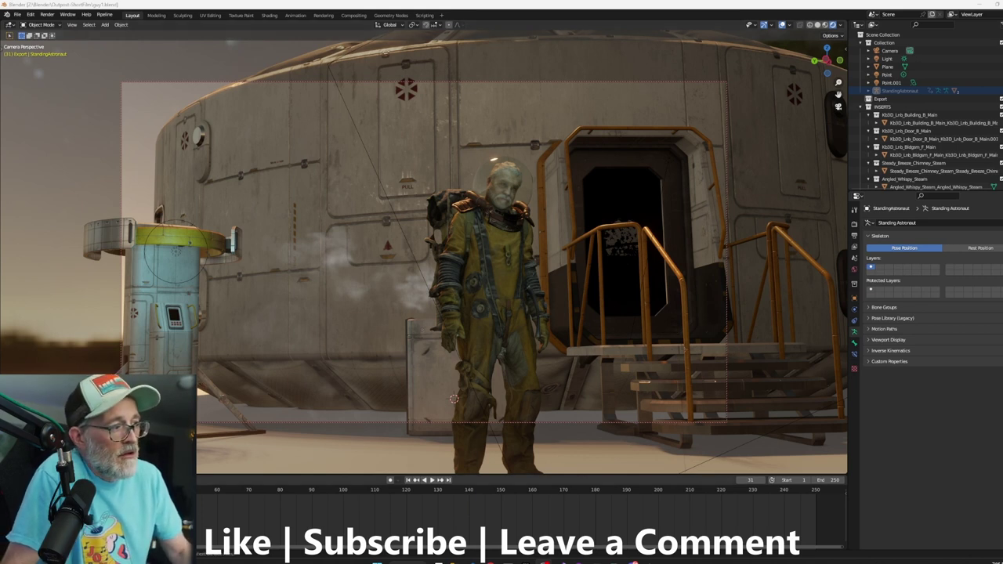
Step: Play the standing astronaut's animation in the camera view and scrub through the timeline to review it
key(space)
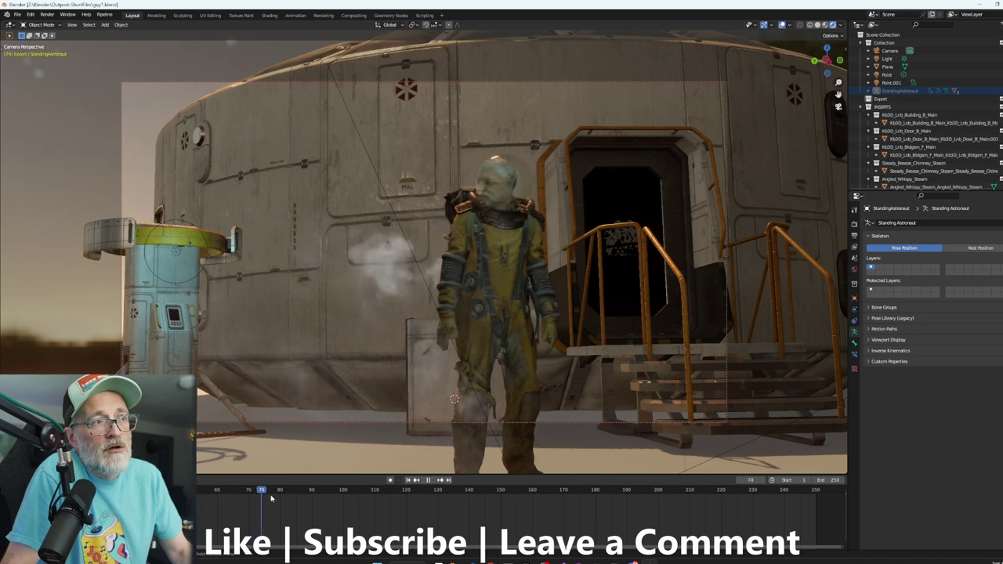
drag(309, 498, 434, 501)
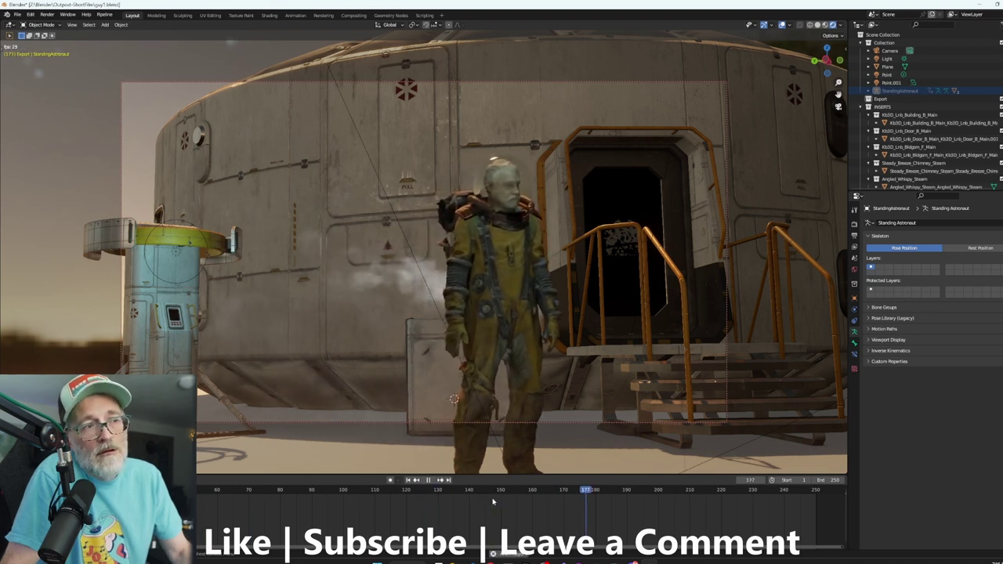
key(space)
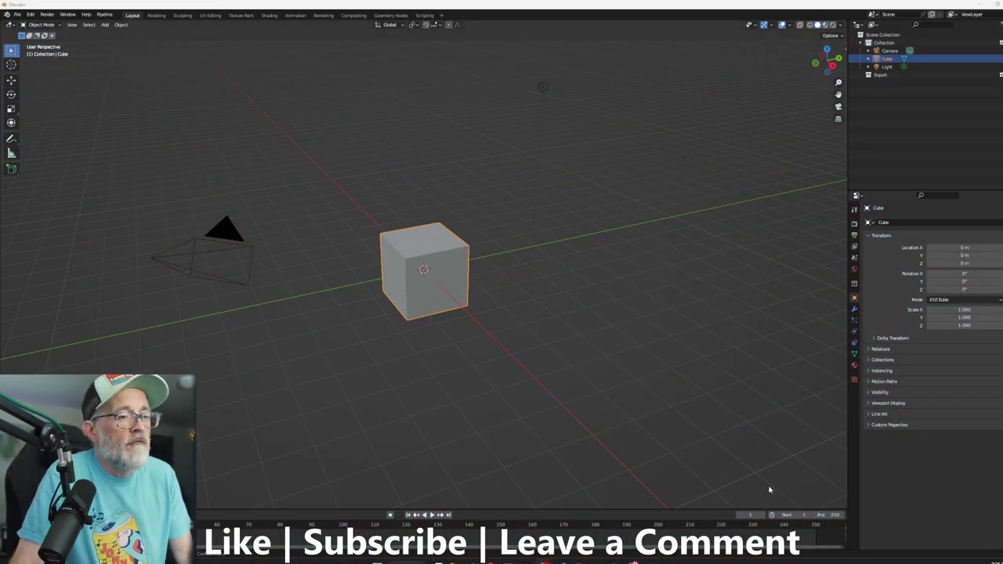
Step: Delete the default camera, cube and light from the new scene
key(alt+a)
key(a)
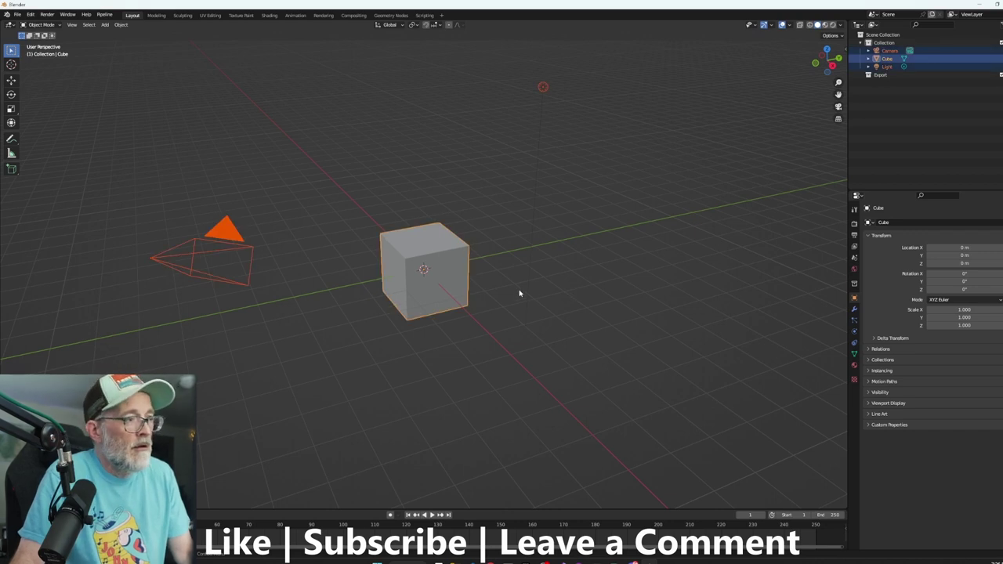
key(Delete)
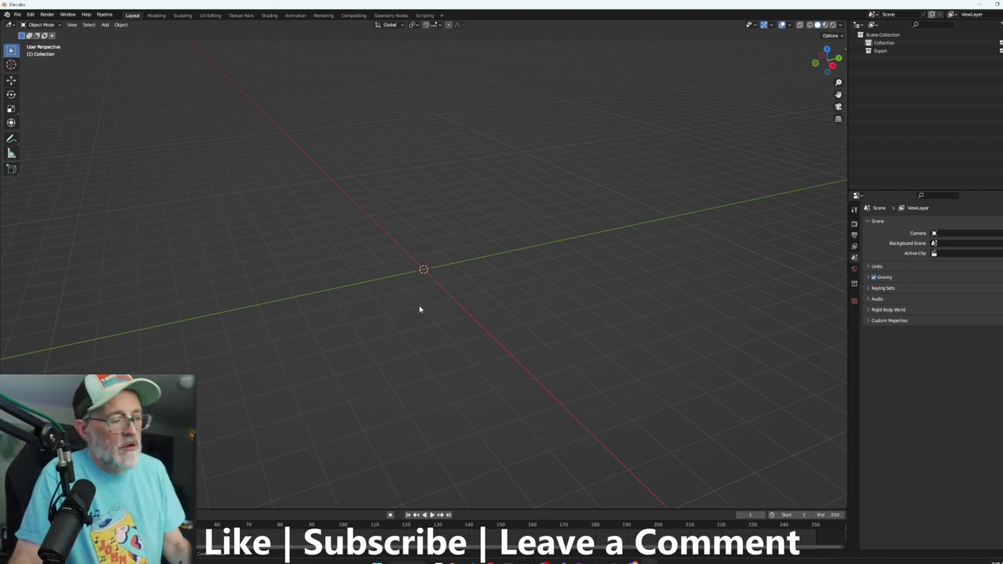
Step: Enable the Import-Export: Import Images as Planes add-on in the preferences
click(17, 14)
mouse_move(30, 15)
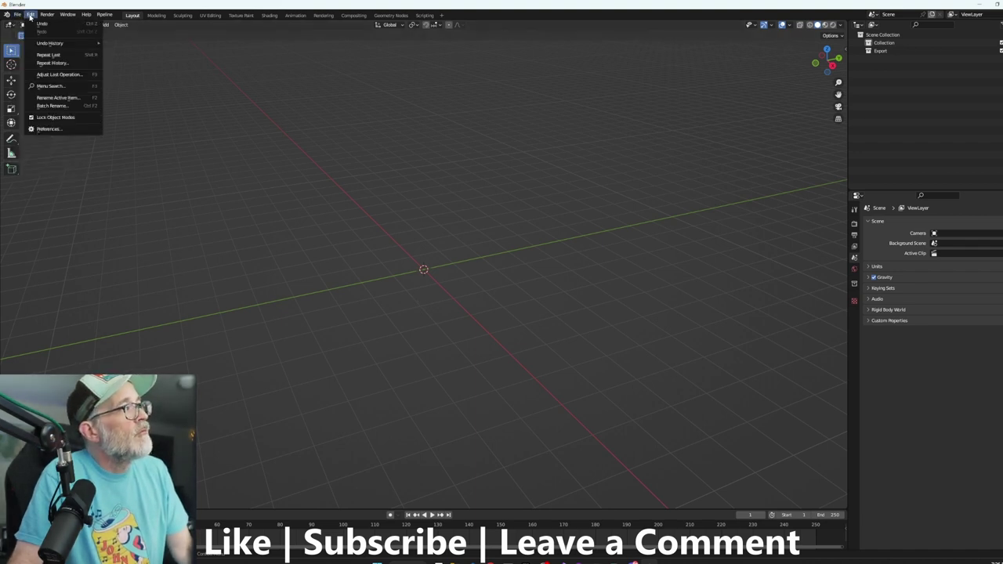
click(57, 131)
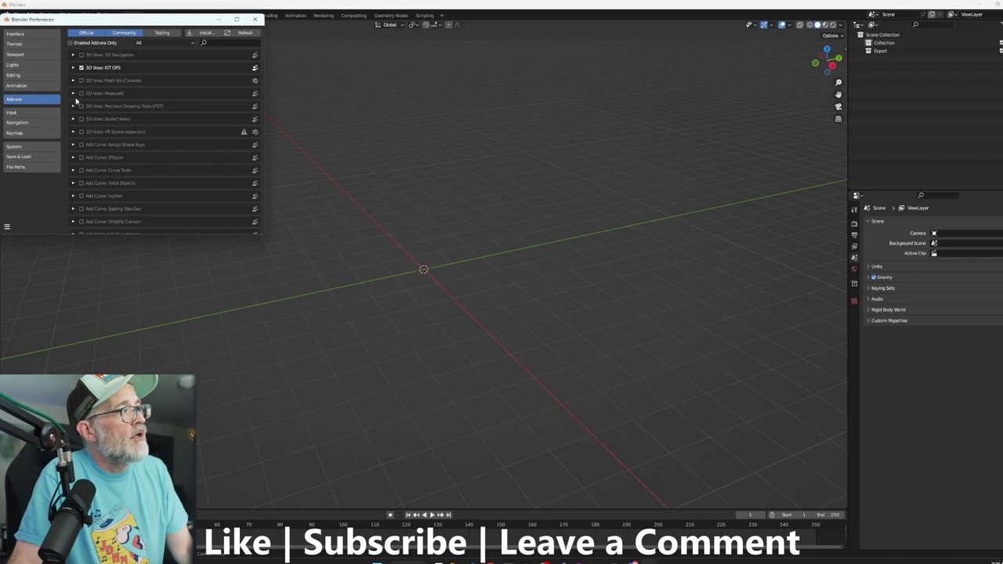
click(219, 44)
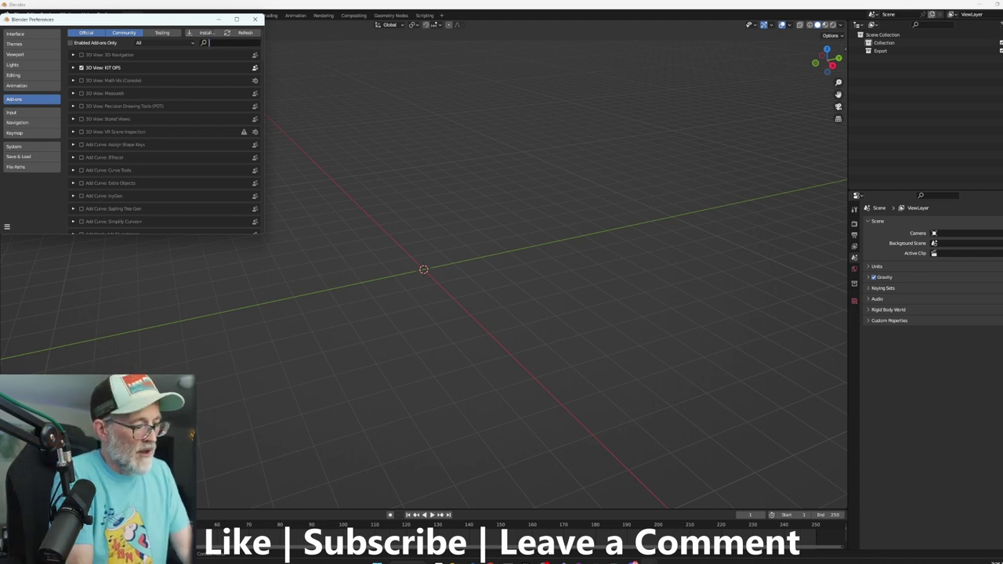
text(image)
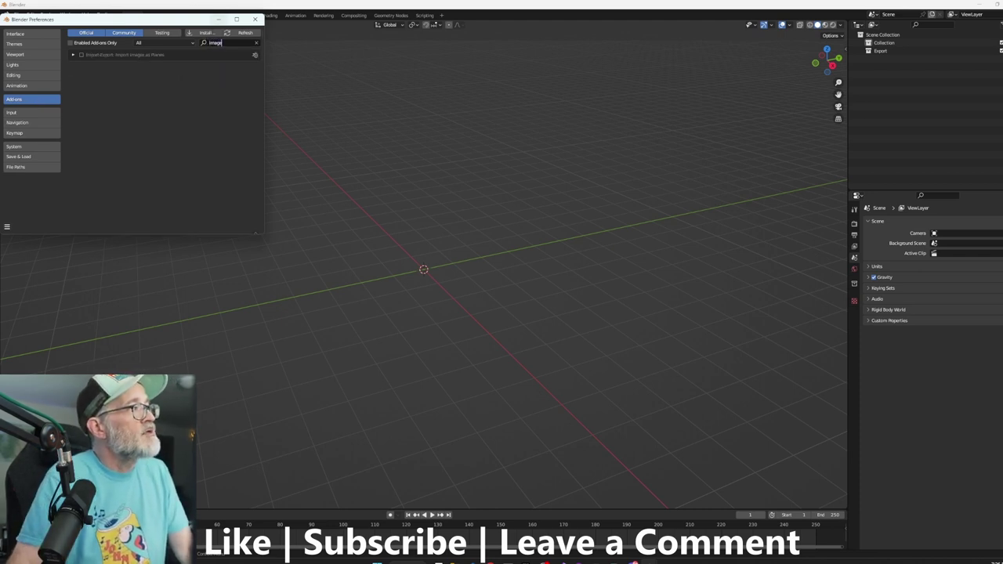
click(80, 54)
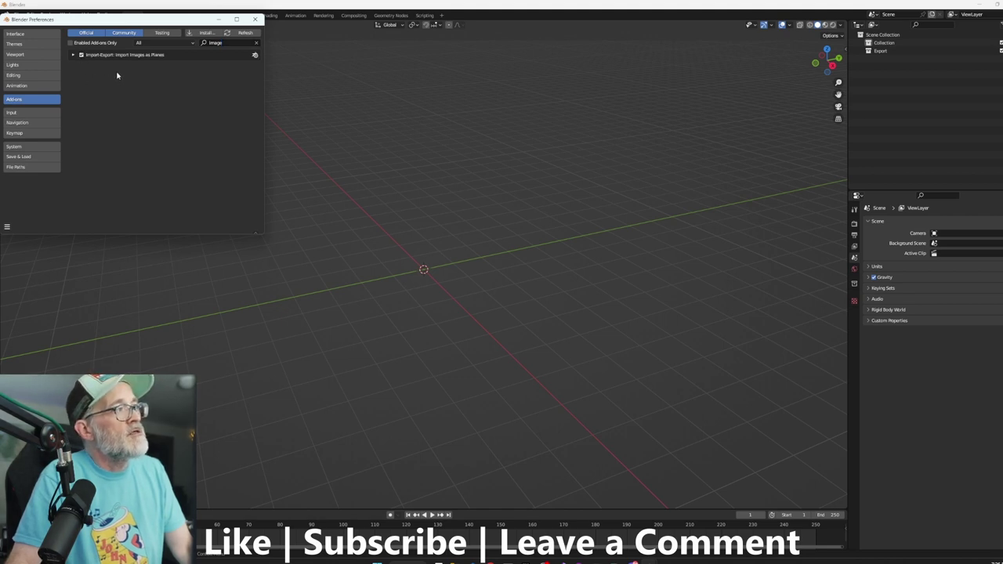
click(254, 22)
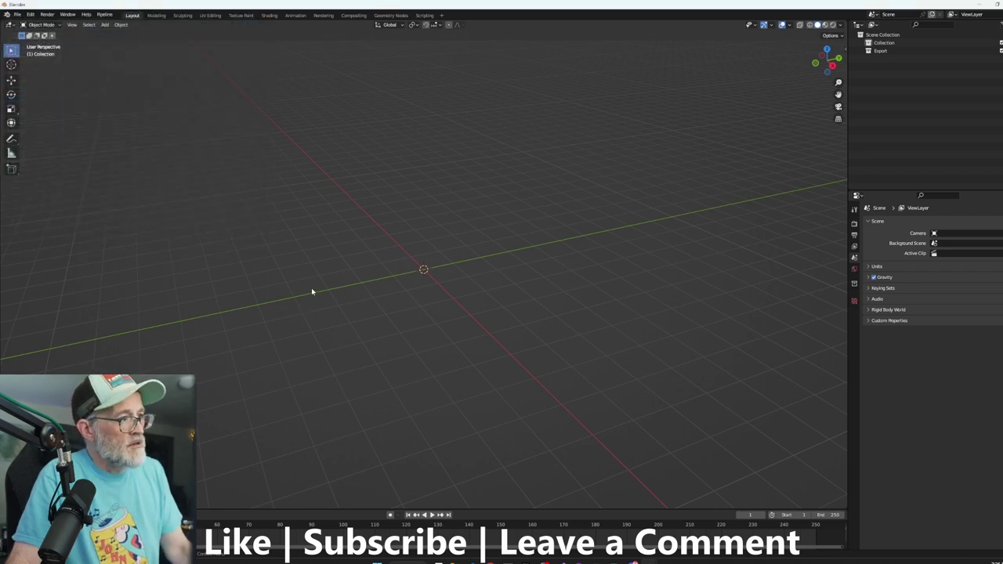
Step: Start an Images as Planes import and select all the EXR frames in the green-screen footage folder
key(shift+a)
mouse_move(297, 288)
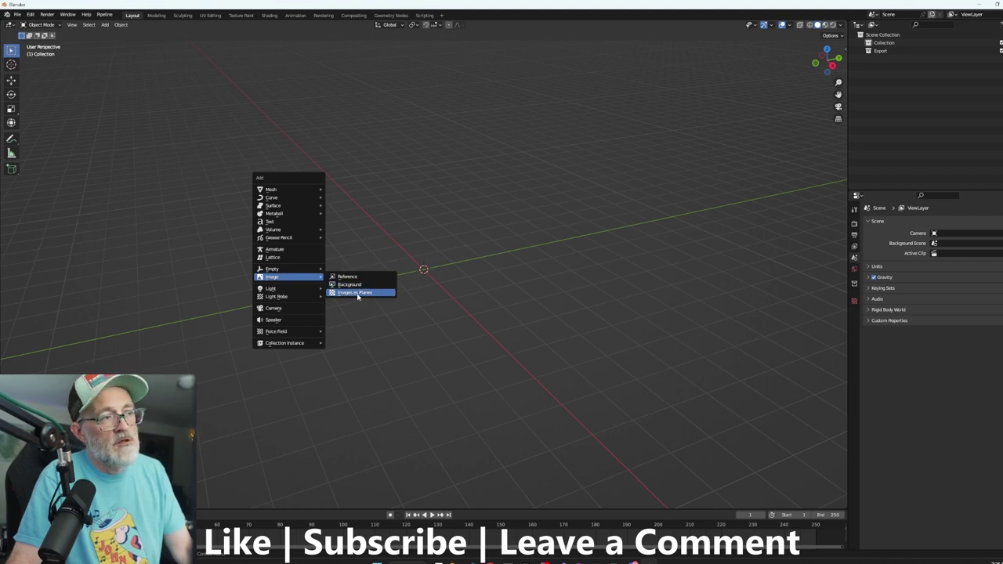
key(Escape)
key(shift+a)
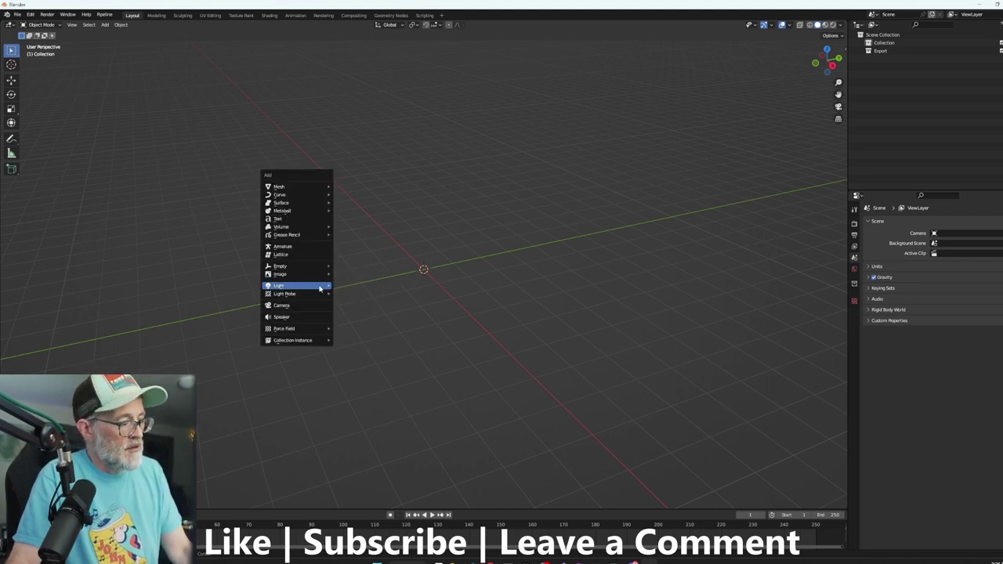
click(347, 292)
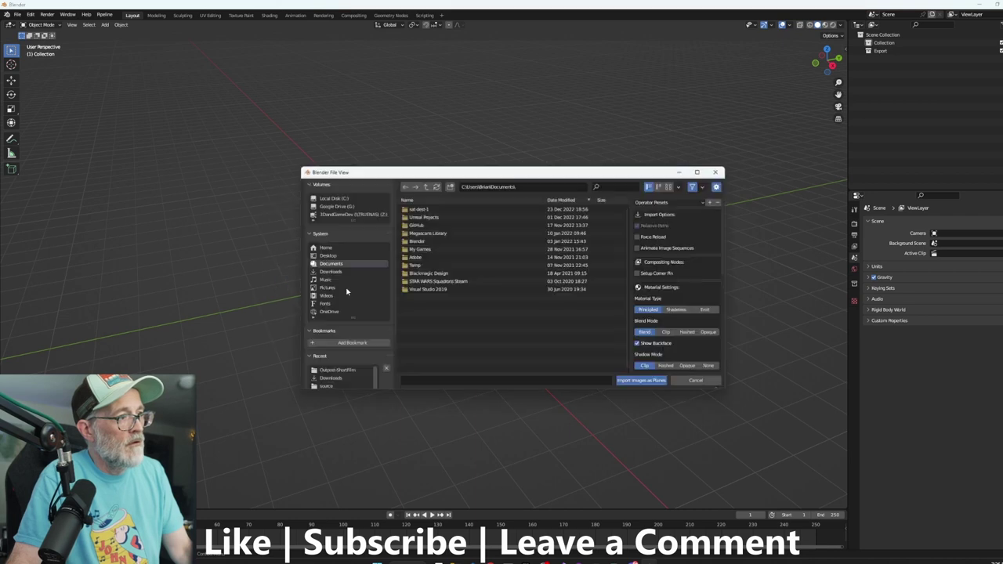
double_click(420, 222)
click(439, 210)
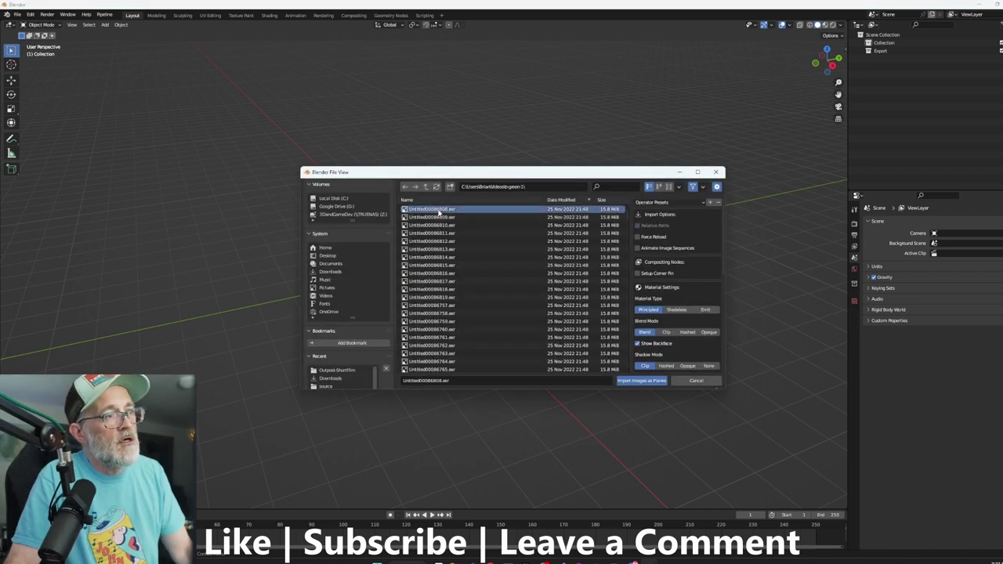
scroll(445, 243, down, 10)
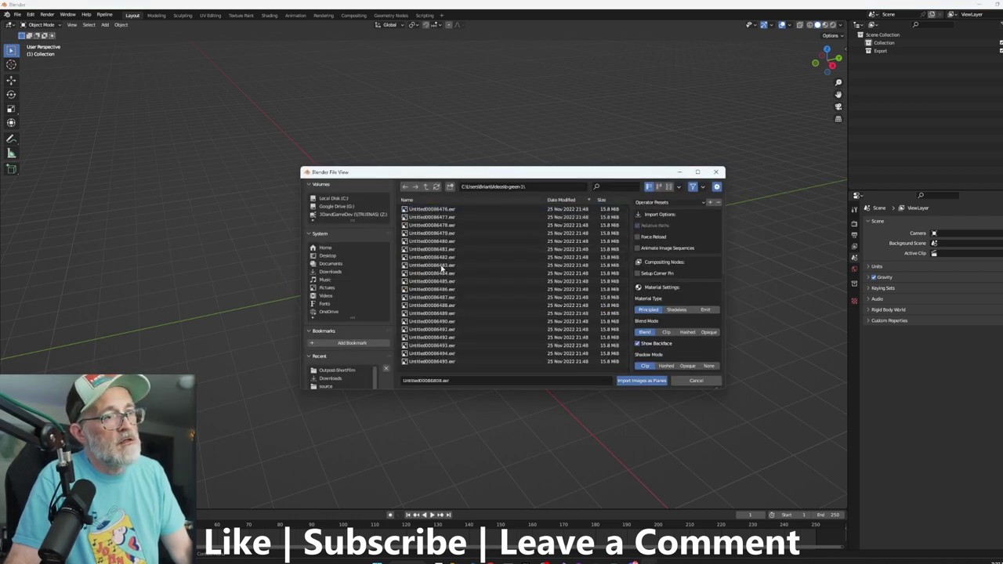
scroll(442, 269, up, 10)
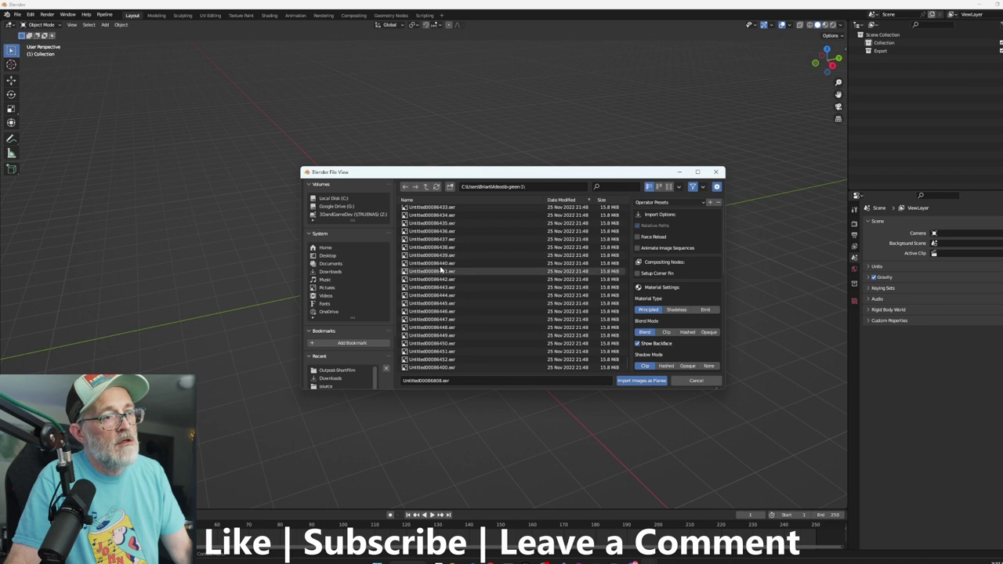
shift+click(435, 368)
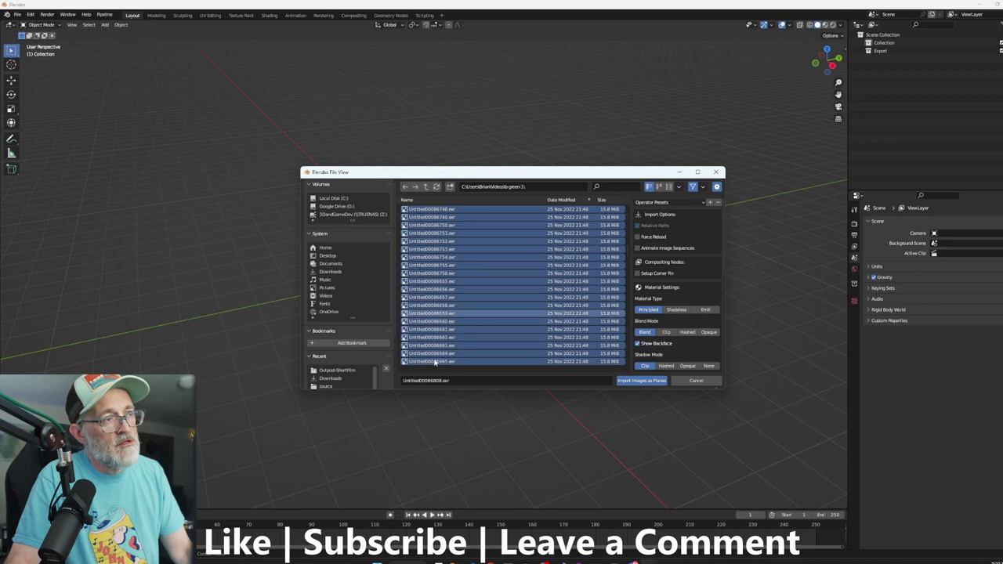
scroll(447, 359, up, 5)
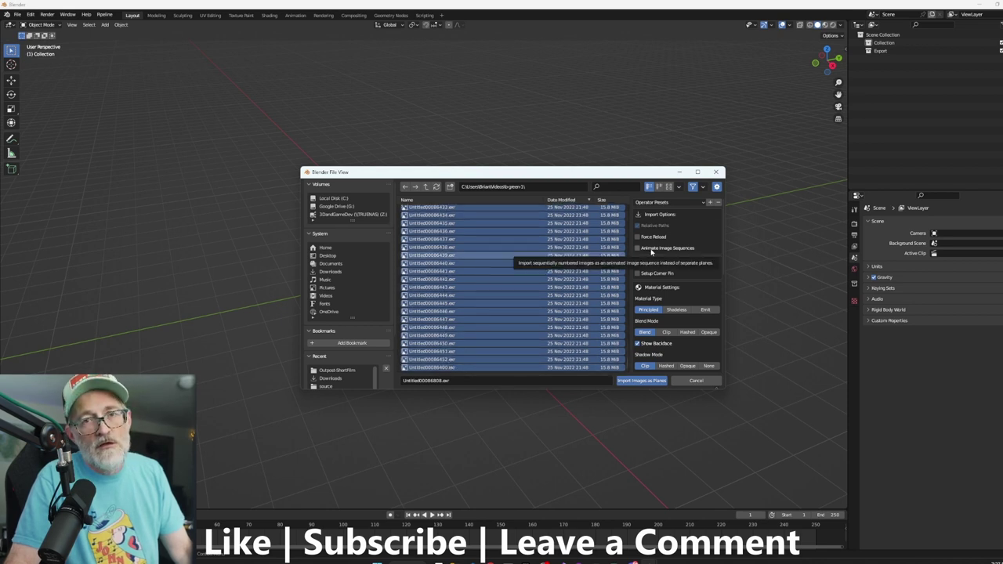
Step: Import the selected frames as one plane with Animate Image Sequences enabled and the material type set to Emit
click(637, 249)
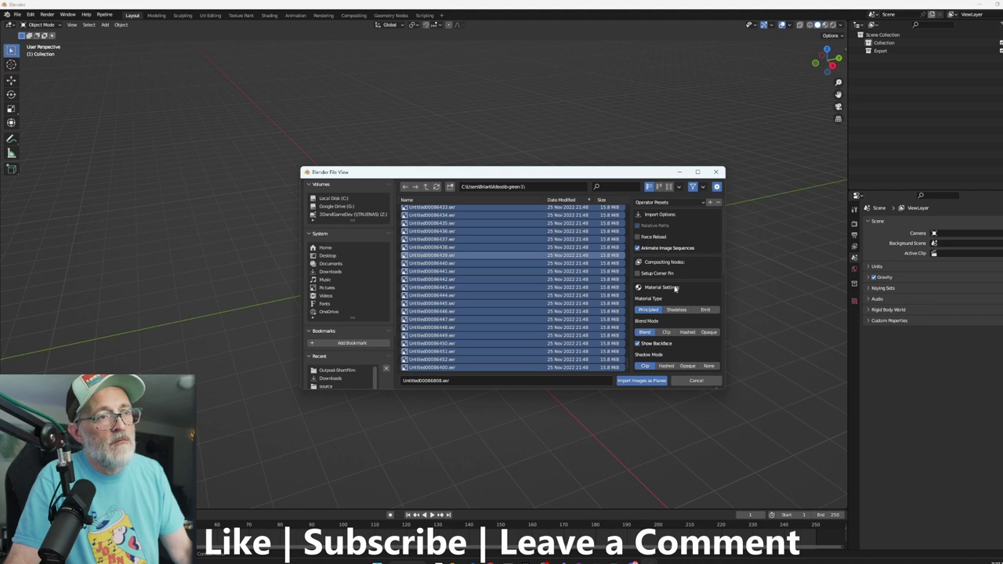
click(706, 310)
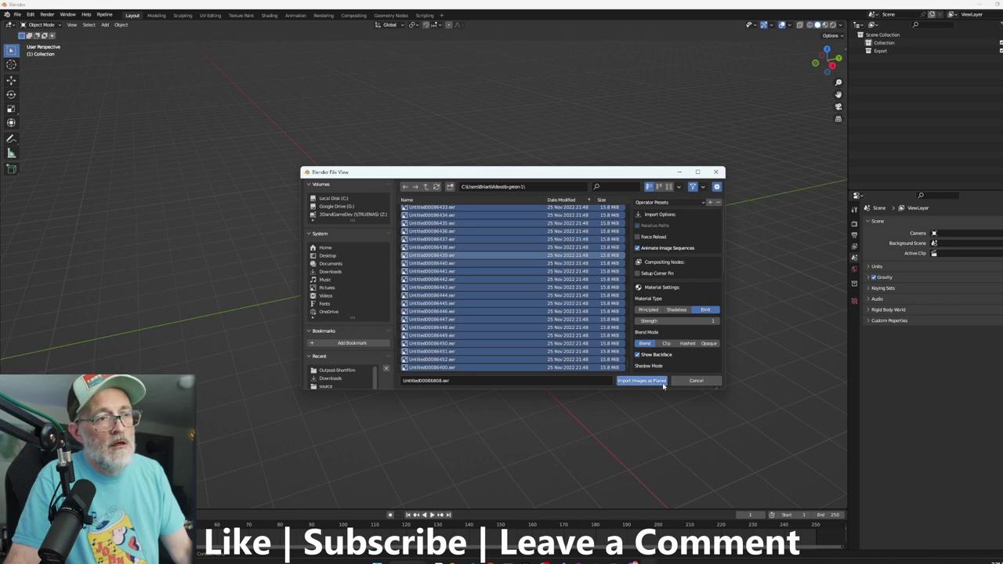
click(635, 381)
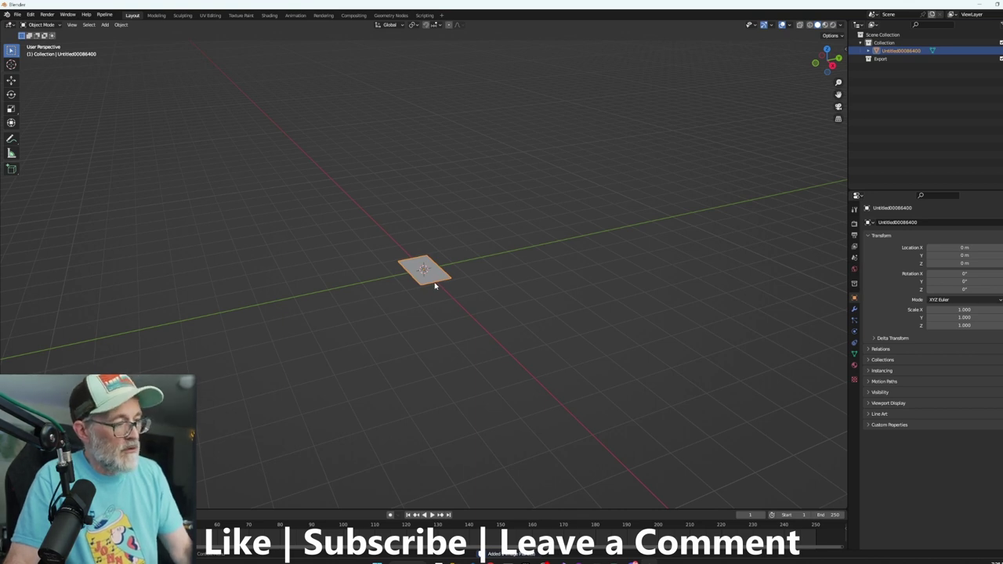
key(r)
key(y)
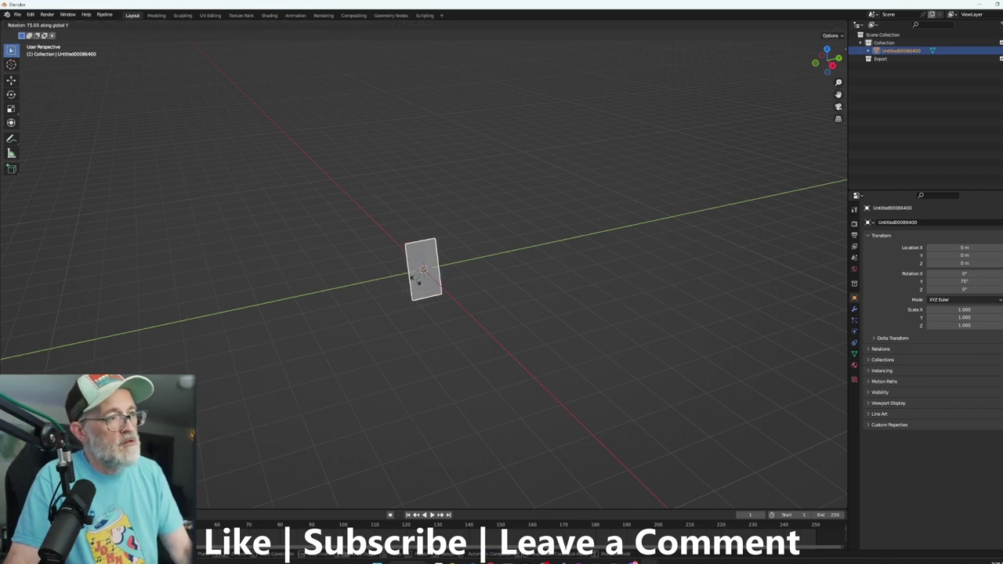
key(Escape)
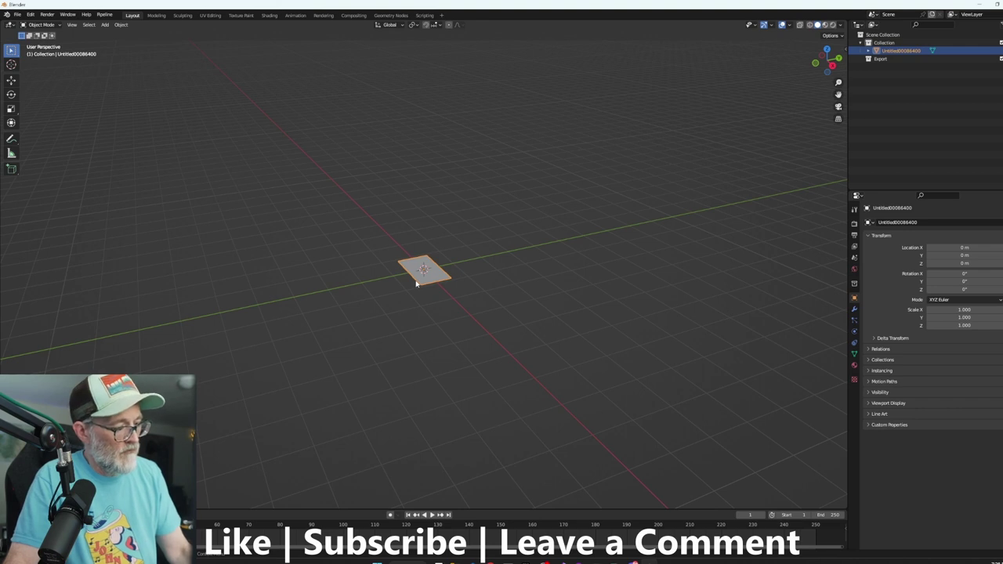
Step: Rotate the image plane 90° about the X axis so it stands upright
key(r)
key(x)
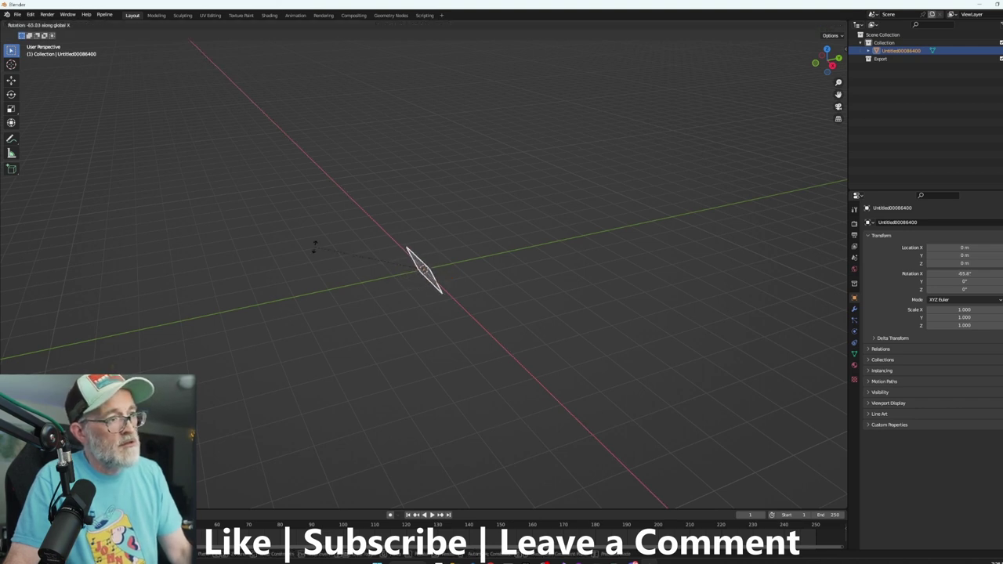
text(90)
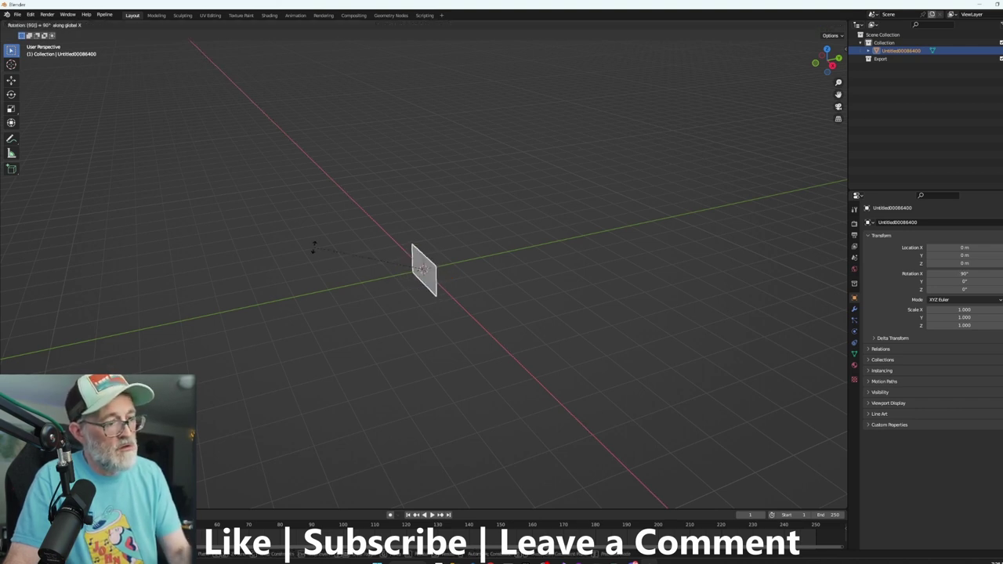
key(Return)
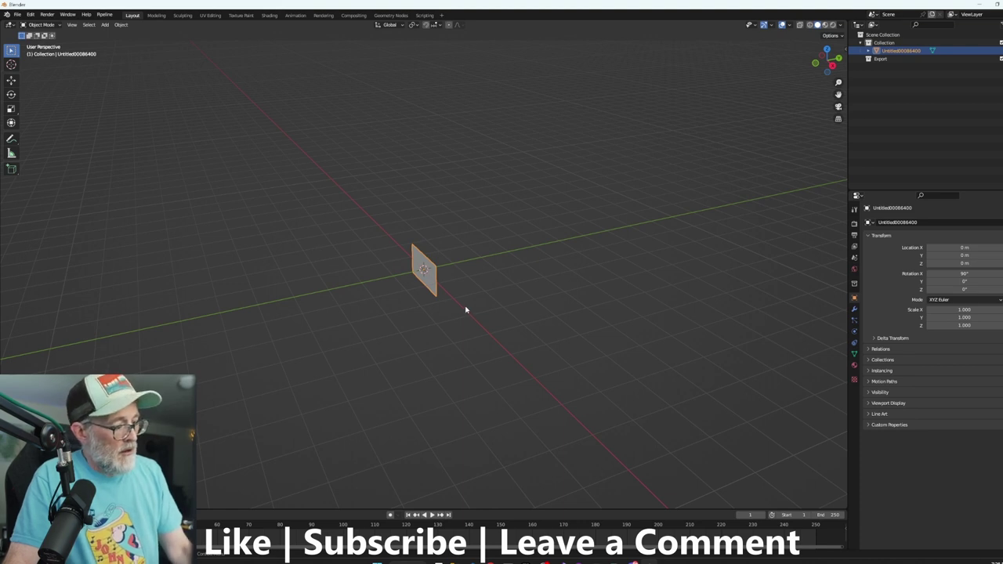
key(r)
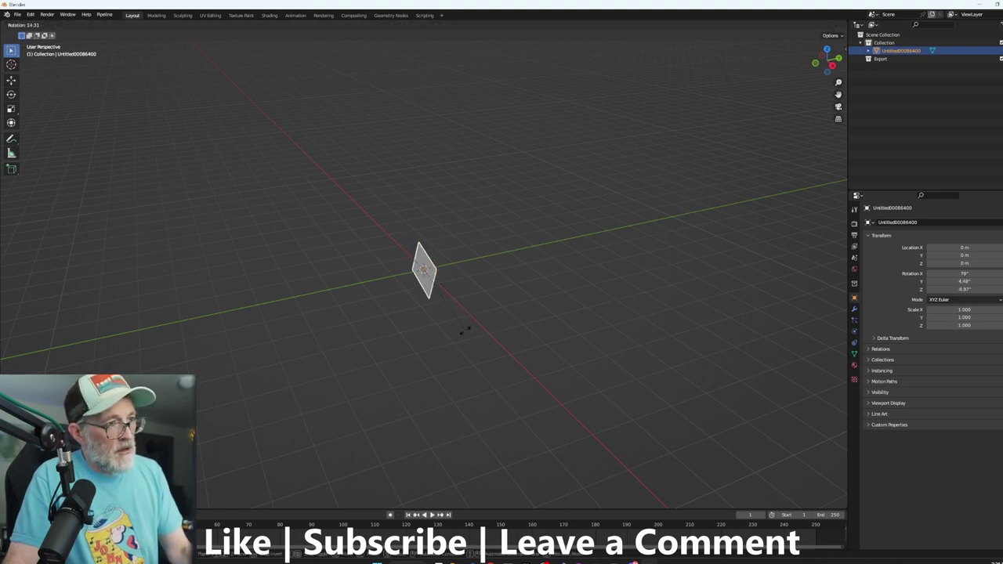
key(Escape)
Step: Move the image plane up along Z by about 0.52 m so its lower edge rests on the ground
key(KP_1)
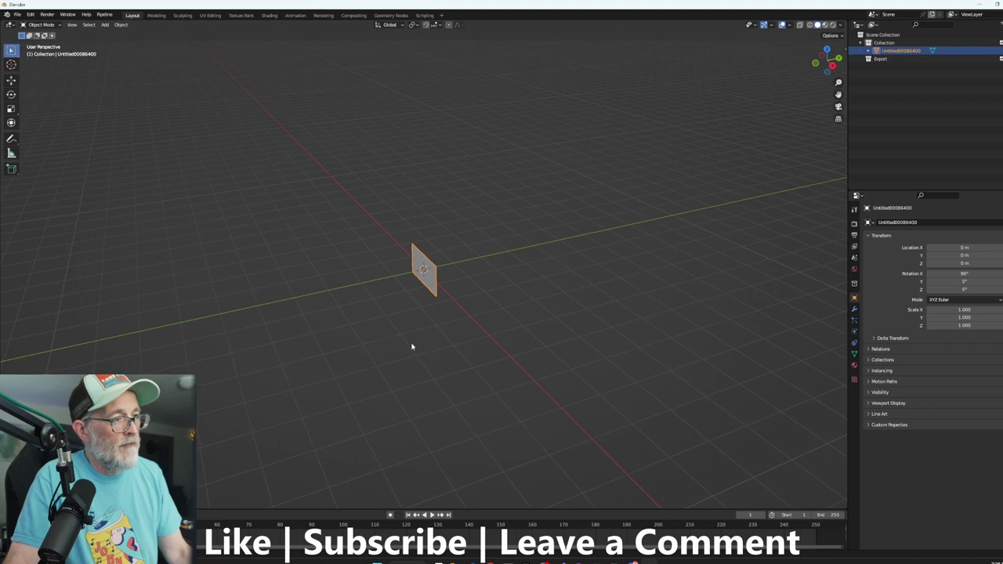
mouse_move(477, 344)
middle_down()
mouse_move(479, 316)
mouse_move(464, 329)
mouse_move(477, 326)
middle_up()
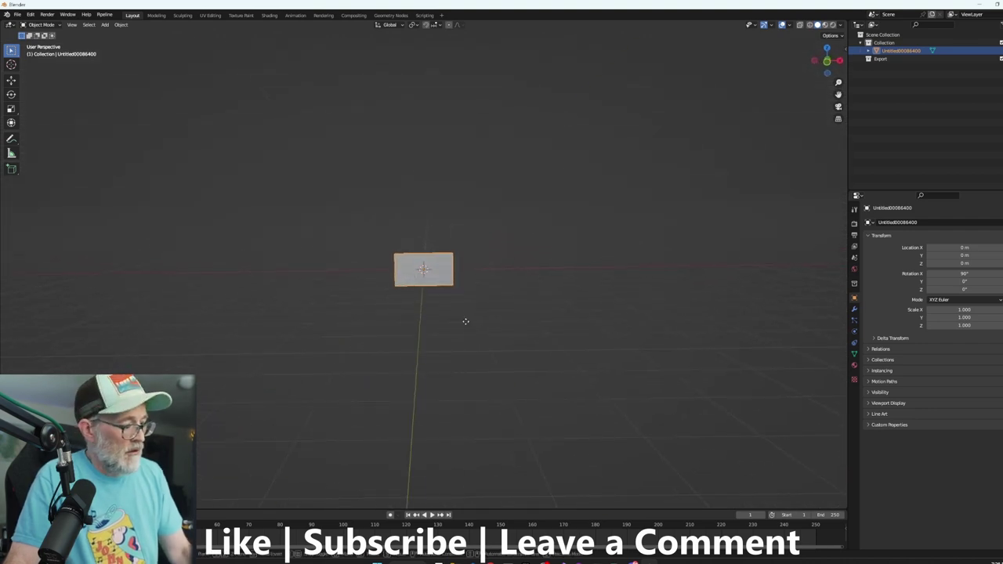
key(g)
key(z)
click(466, 308)
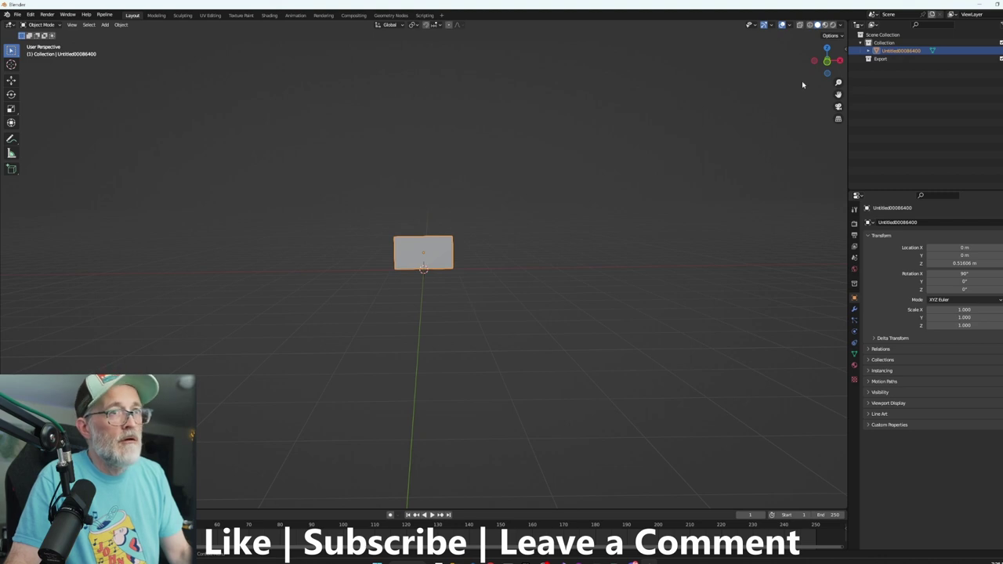
Step: Switch the viewport to rendered shading and play back the image sequence on the plane
click(824, 26)
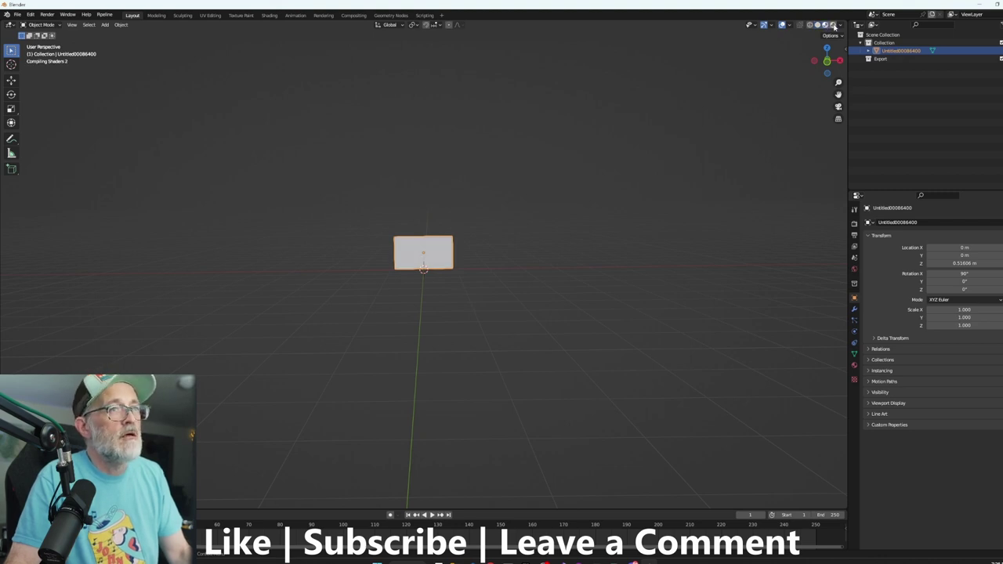
click(834, 27)
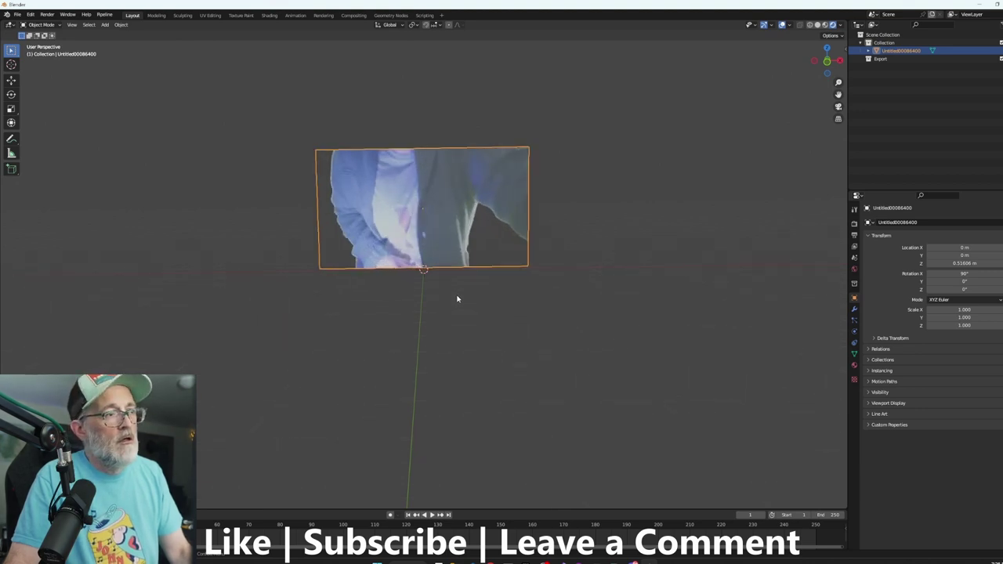
key(space)
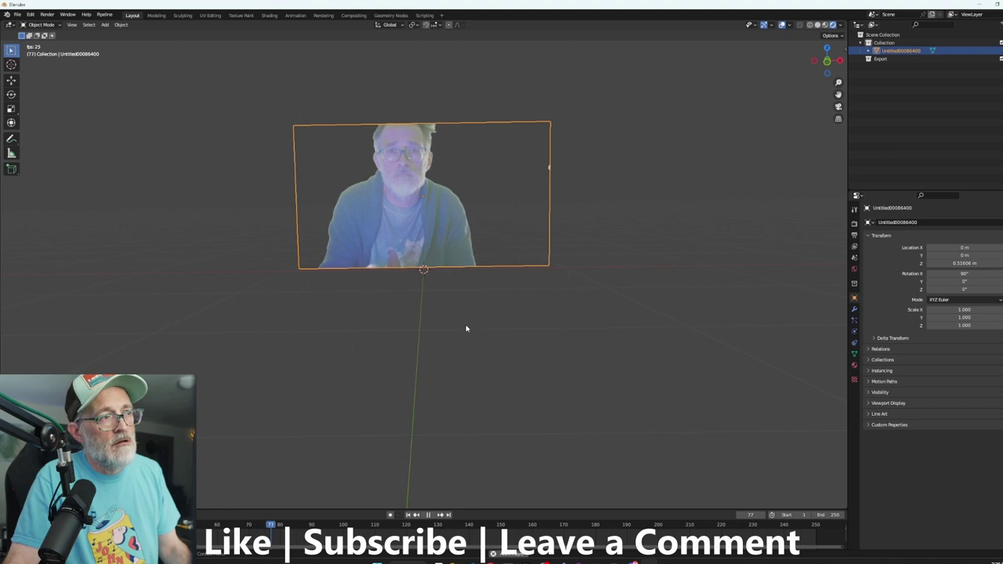
mouse_move(468, 332)
middle_down()
mouse_move(513, 298)
mouse_move(565, 284)
mouse_move(466, 381)
mouse_move(387, 309)
mouse_move(442, 303)
mouse_move(484, 327)
mouse_move(468, 329)
middle_up()
key(space)
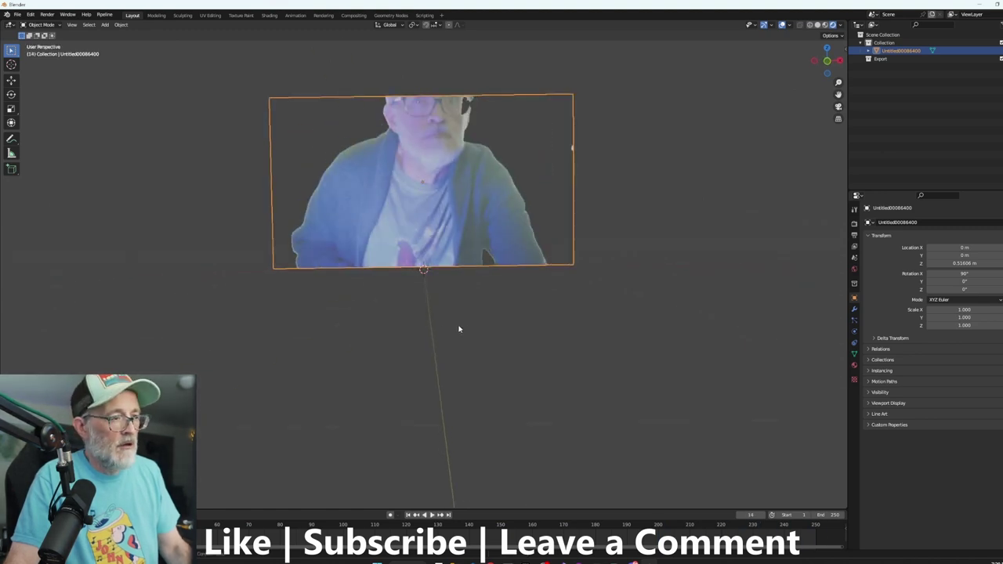
Step: Add a cube at the origin and lower it along Z to about -0.95 m, beneath the image plane
key(shift+a)
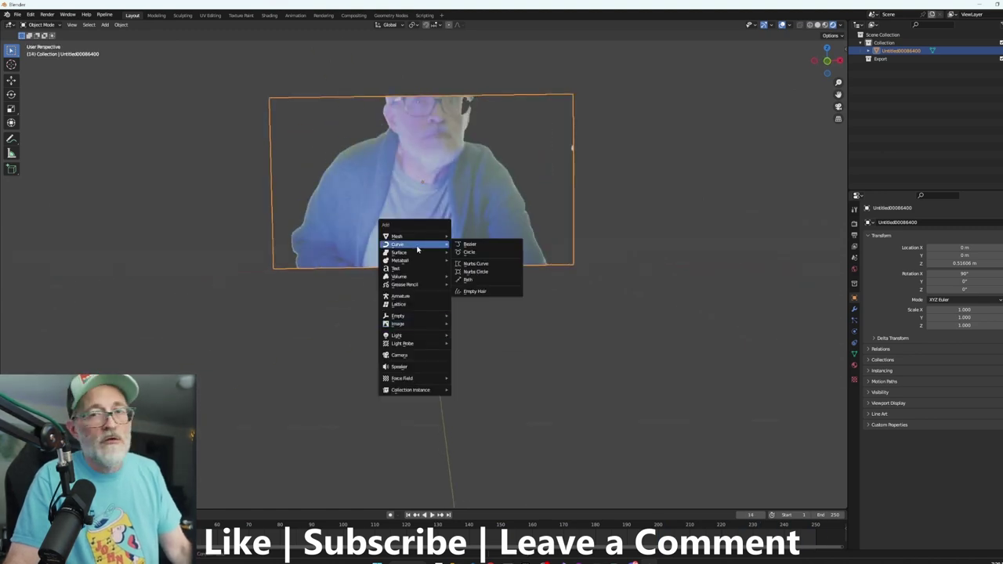
mouse_move(416, 239)
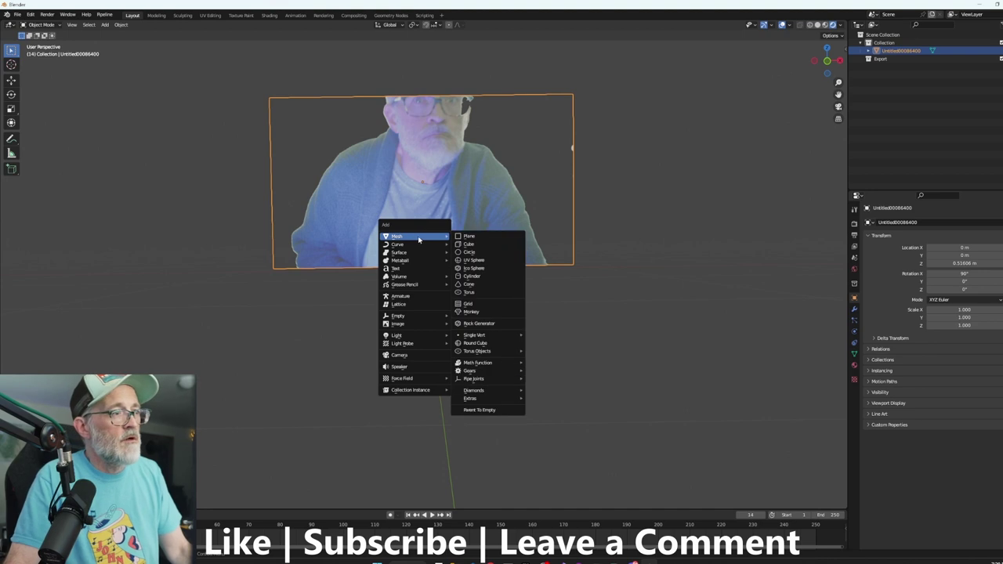
click(478, 245)
scroll(482, 267, down, 4)
scroll(481, 267, up, 4)
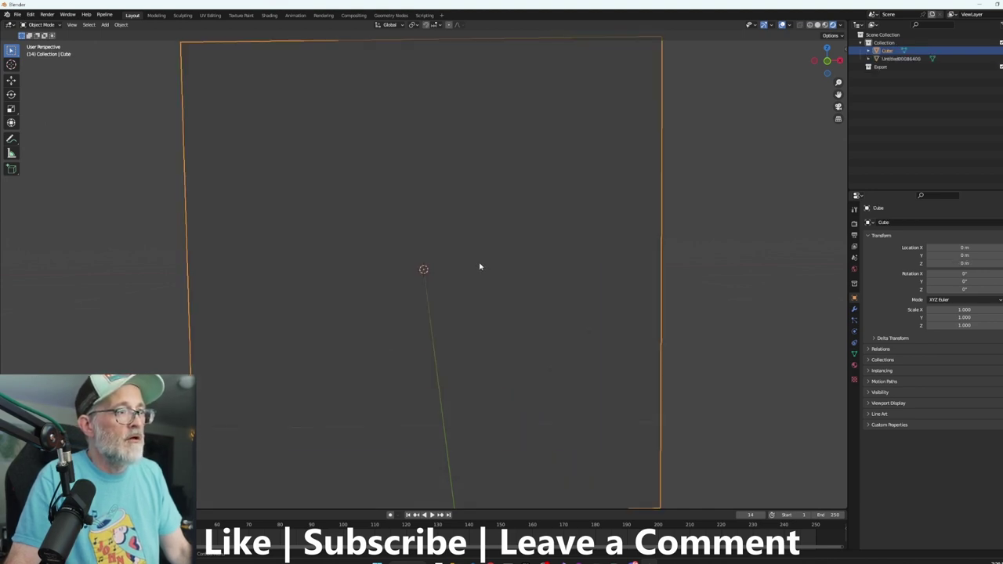
key(g)
key(z)
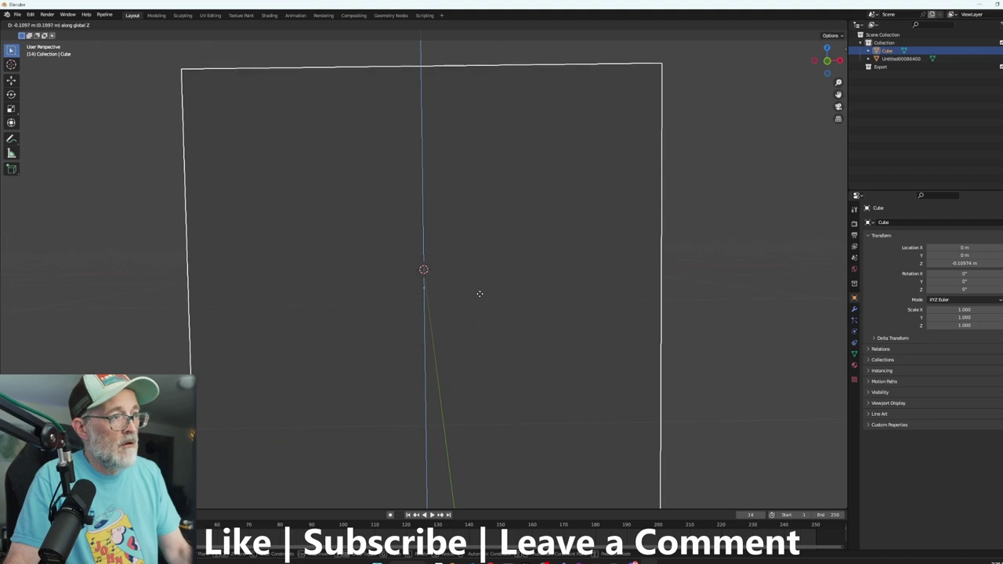
click(492, 424)
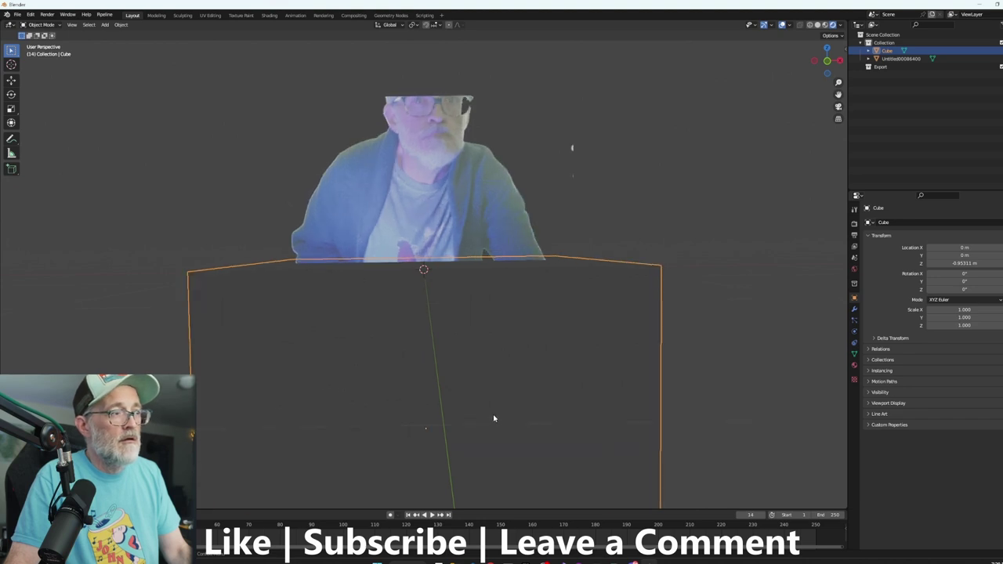
Step: Move the cube in front of the image plane to about Y -1.01 m and raise it to about Z -0.90 m
key(g)
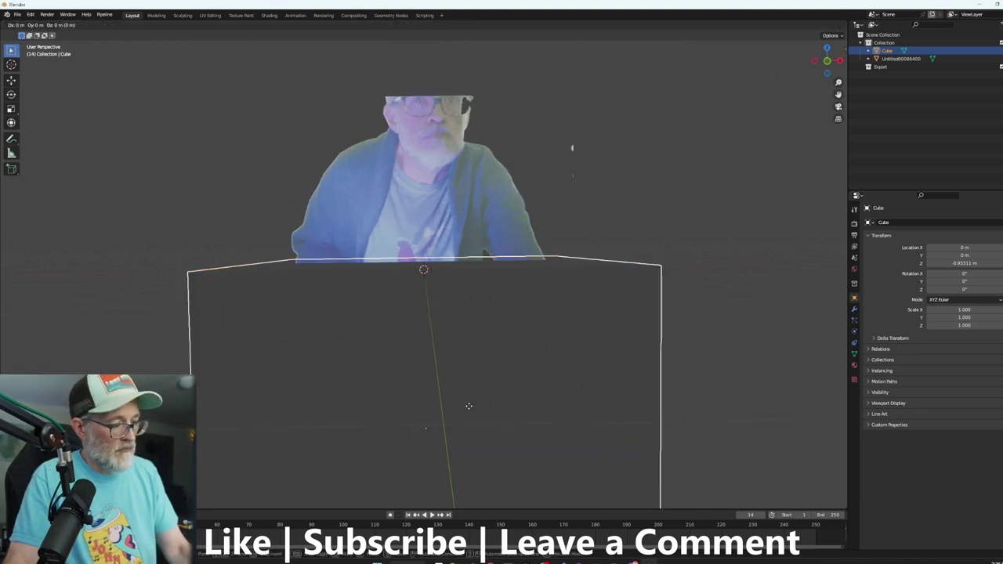
key(y)
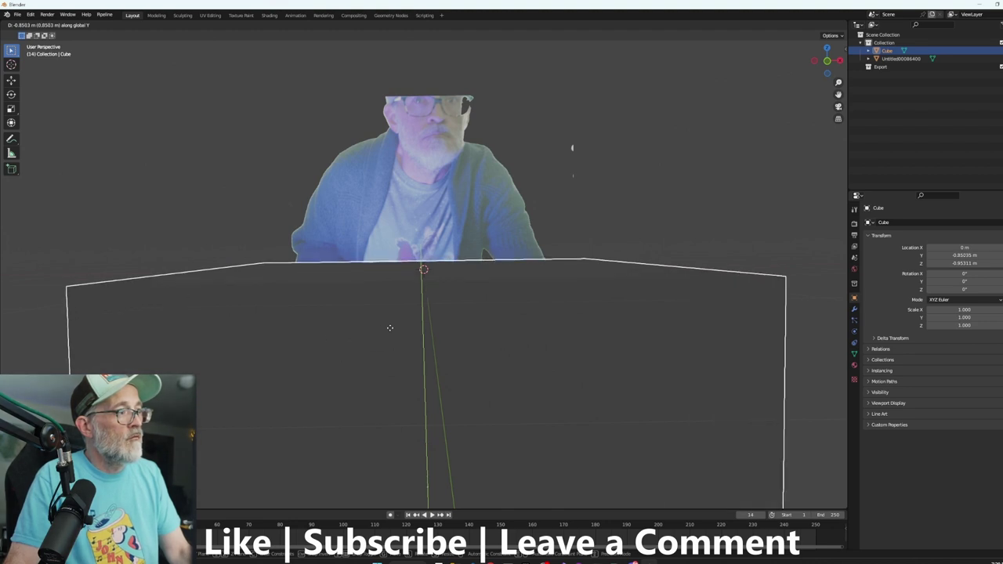
click(429, 325)
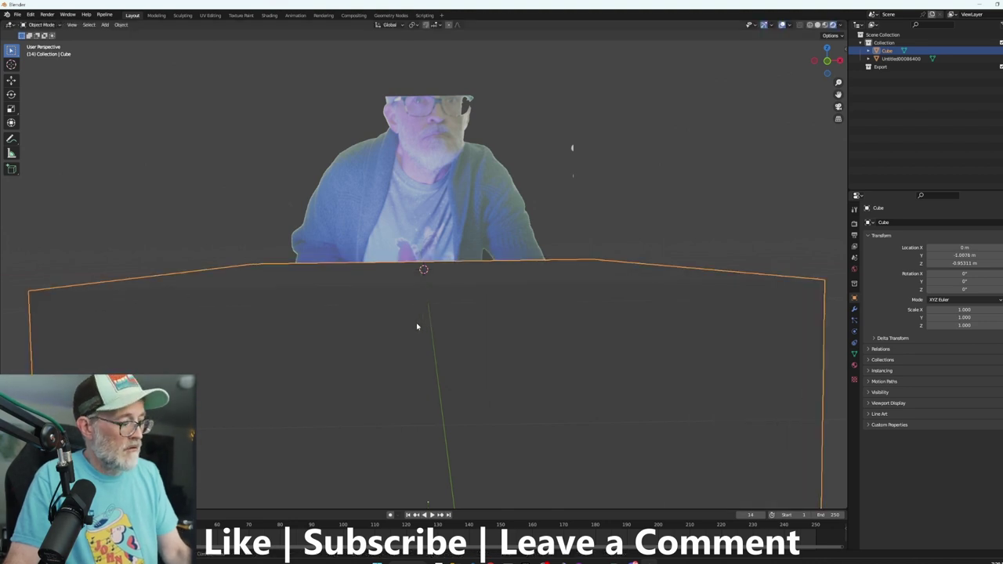
key(g)
key(z)
click(412, 316)
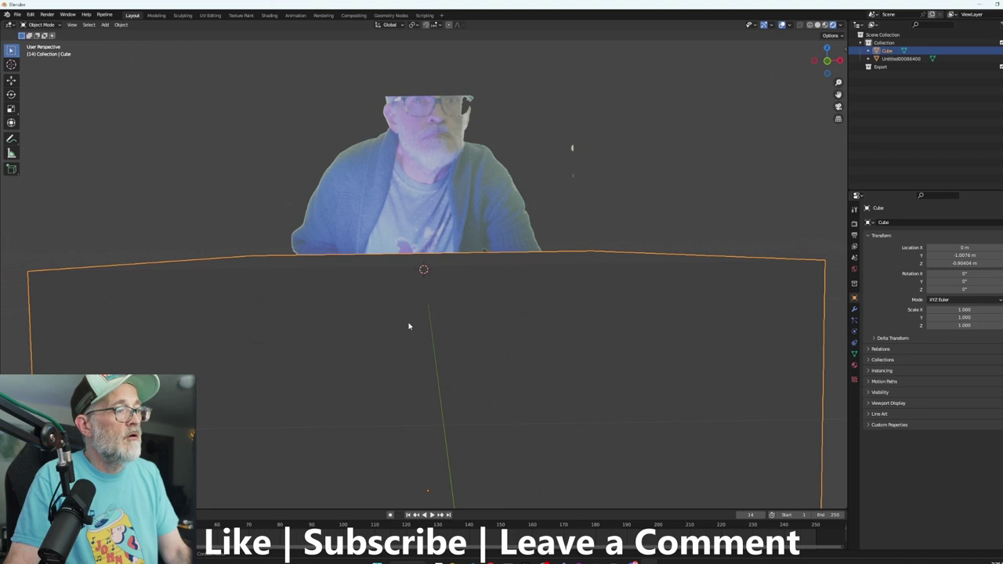
Step: Duplicate the cube above the image plane at about Z 2.04 m and play back part of the animation
key(shift+d)
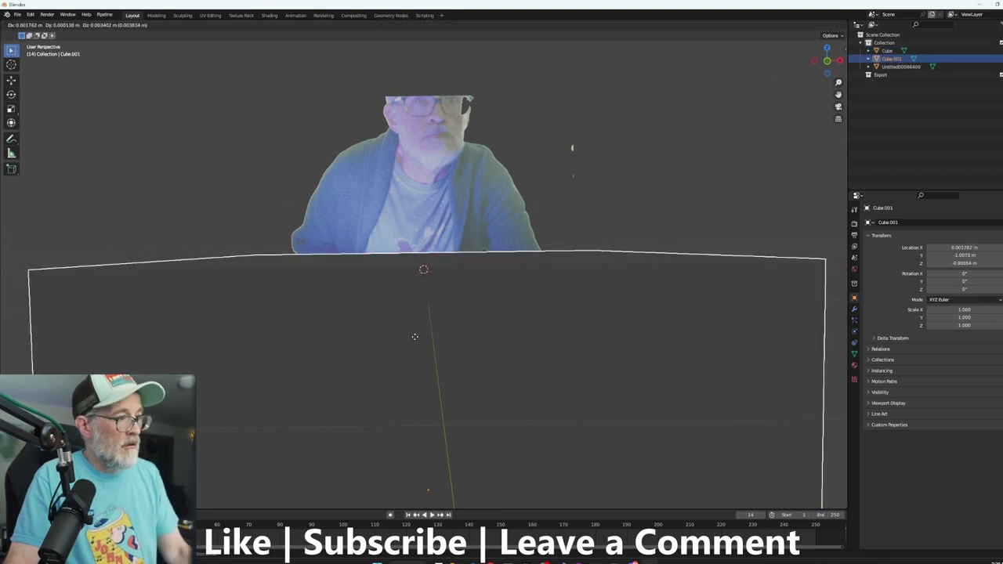
click(386, 130)
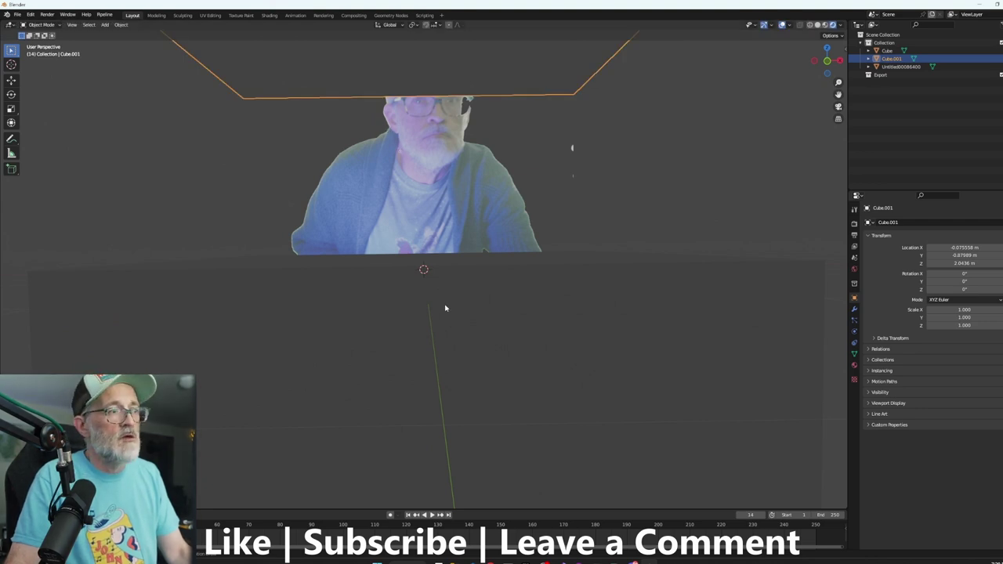
key(space)
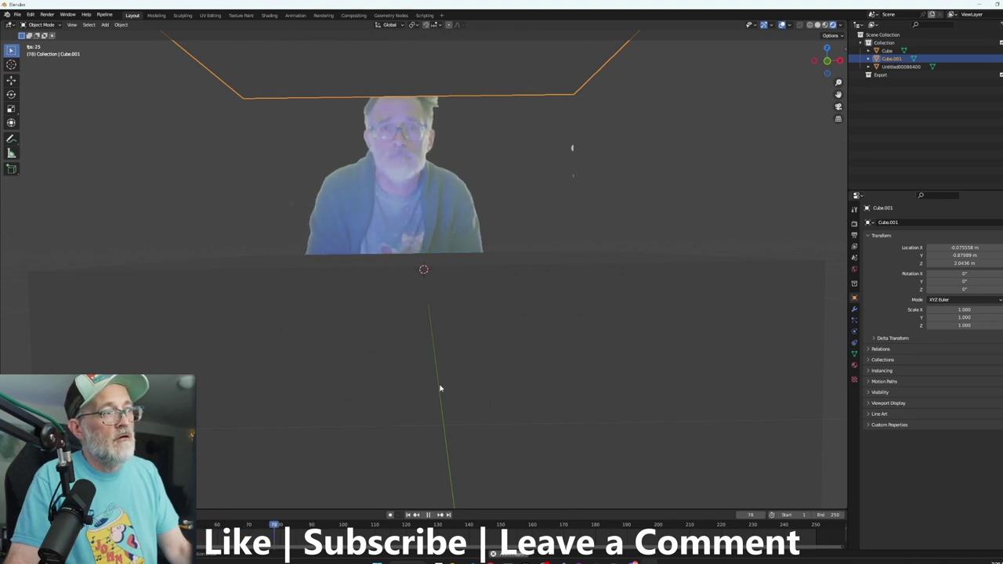
key(space)
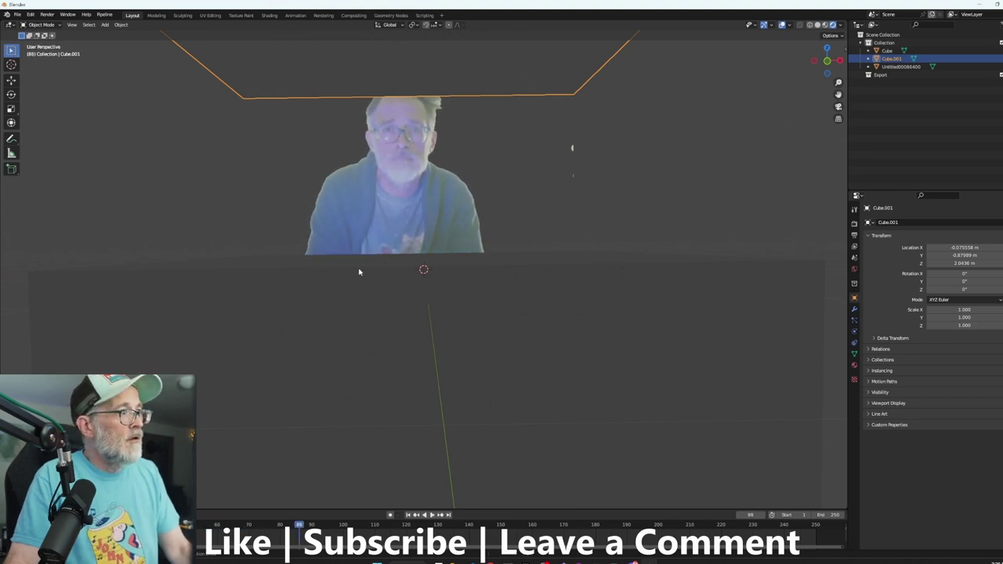
Step: Browse the KIT OPS insert library, examining the MA-Objects-Tech pack and switching to the KB3D-Lunarbase pack
click(845, 49)
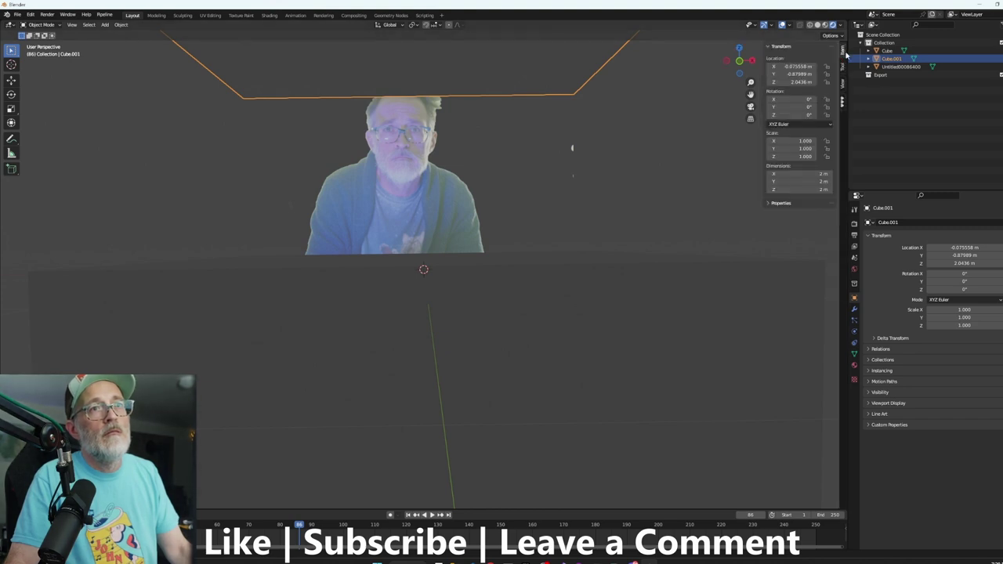
click(843, 104)
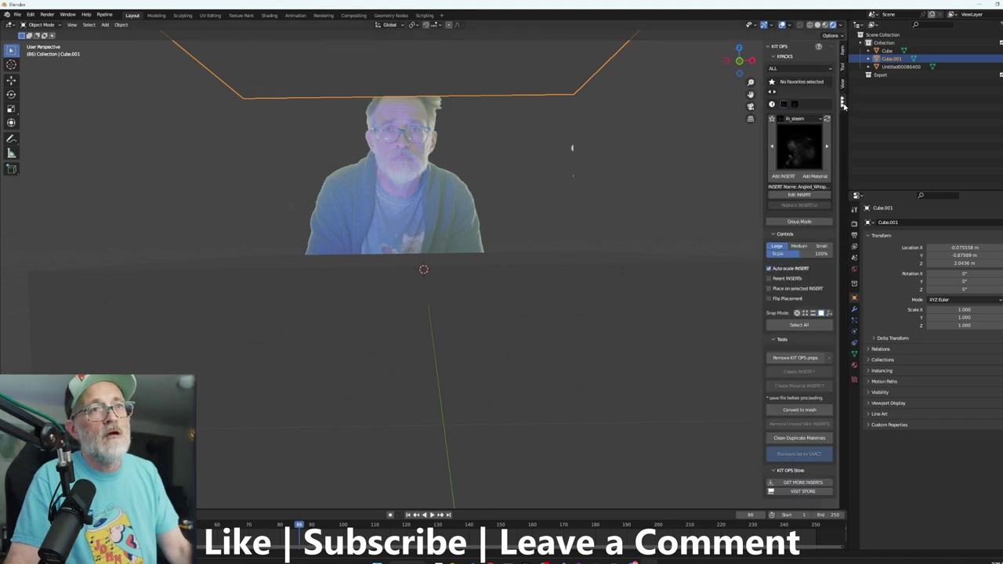
click(800, 147)
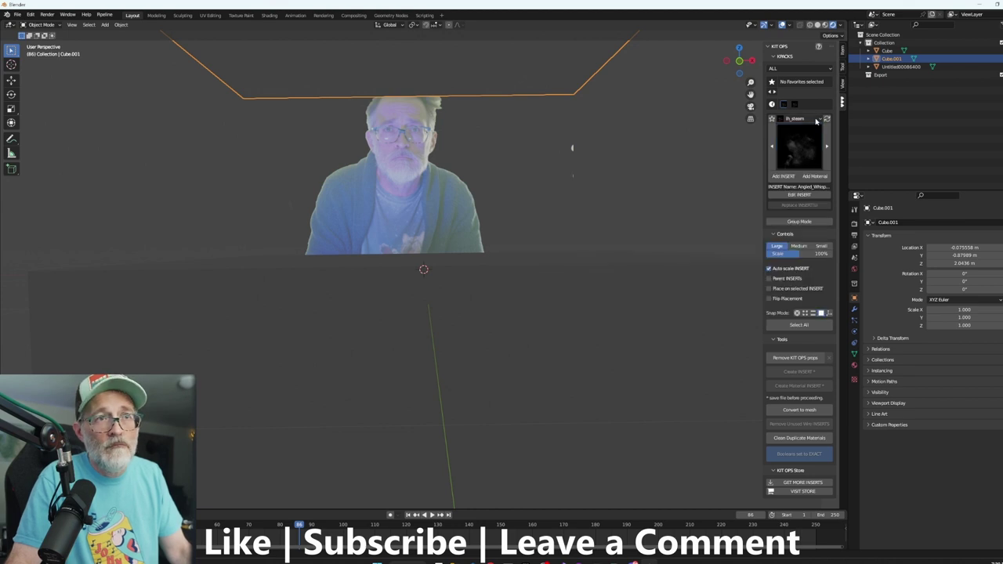
click(816, 121)
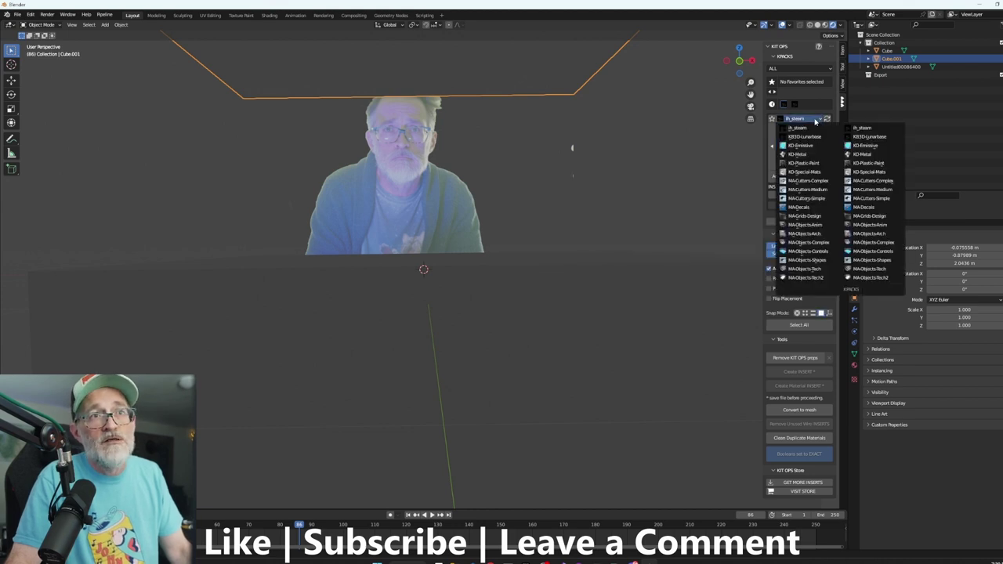
click(802, 269)
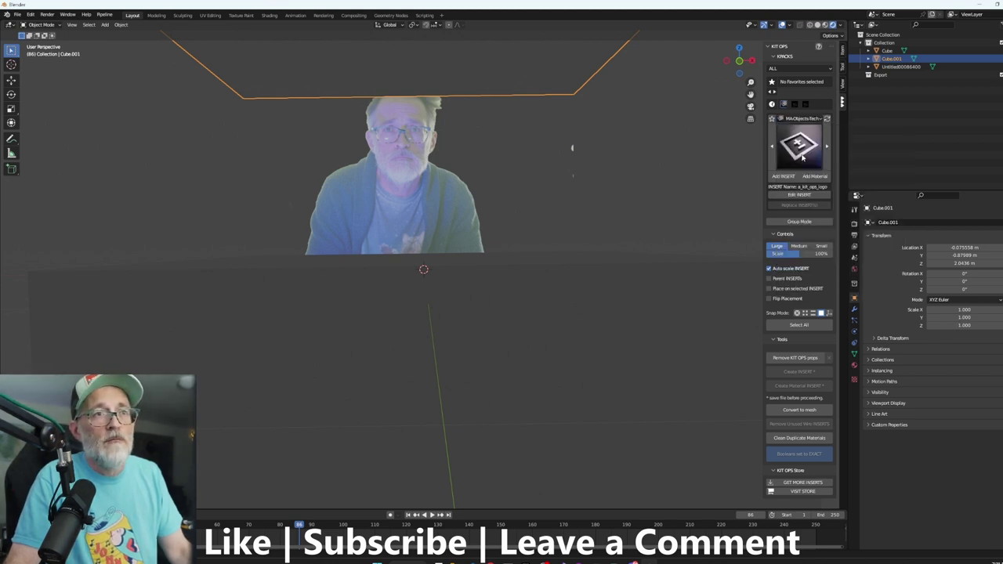
click(802, 156)
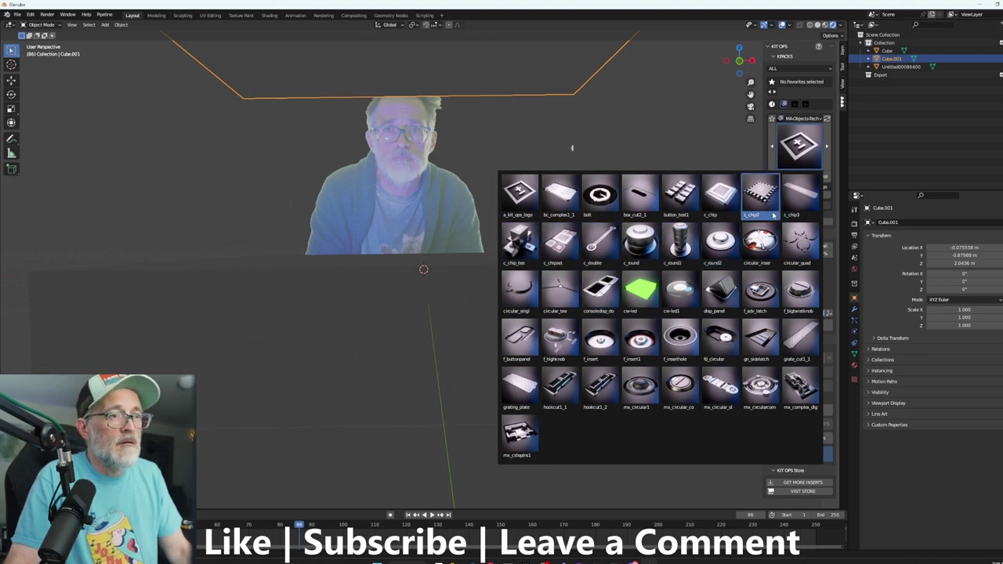
click(804, 118)
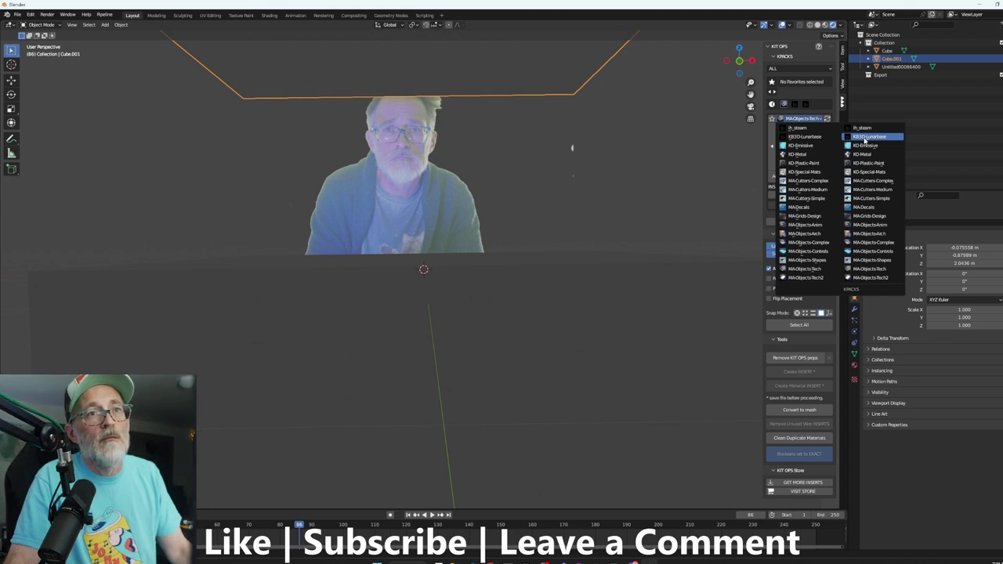
click(864, 137)
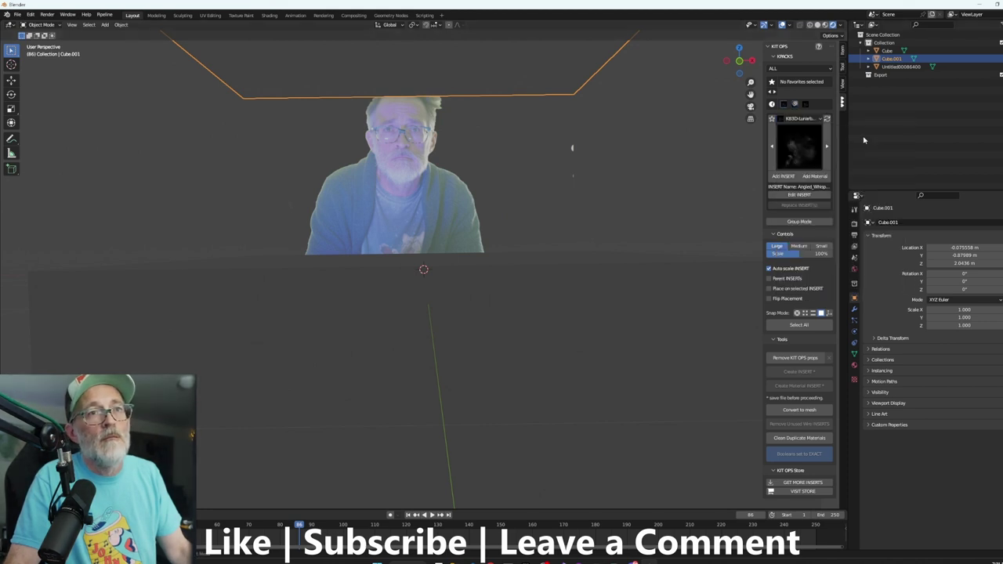
click(804, 153)
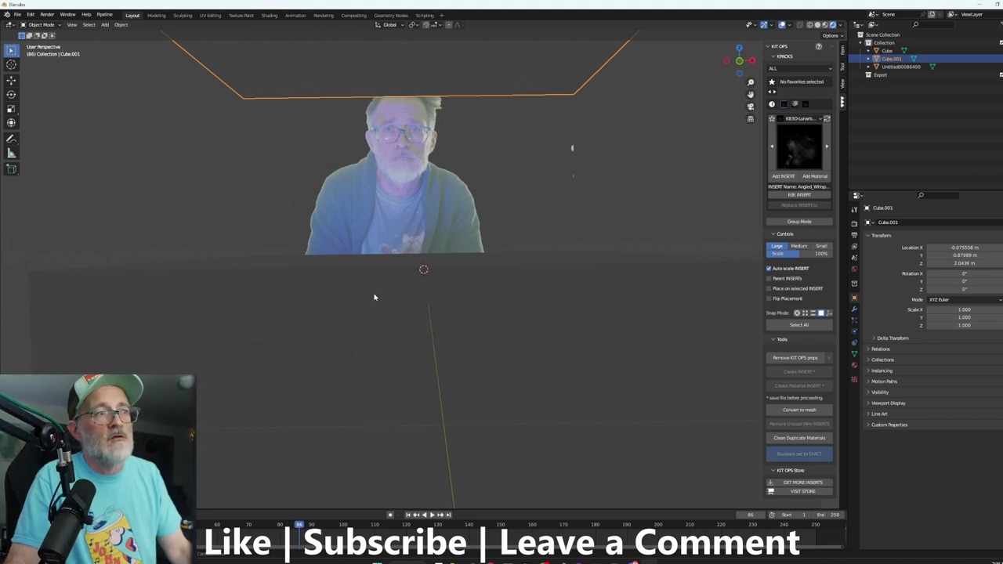
Step: Add another cube, scale it to 0.275, and raise it along Z by about 0.12 m in front of the figure
key(shift+a)
mouse_move(347, 280)
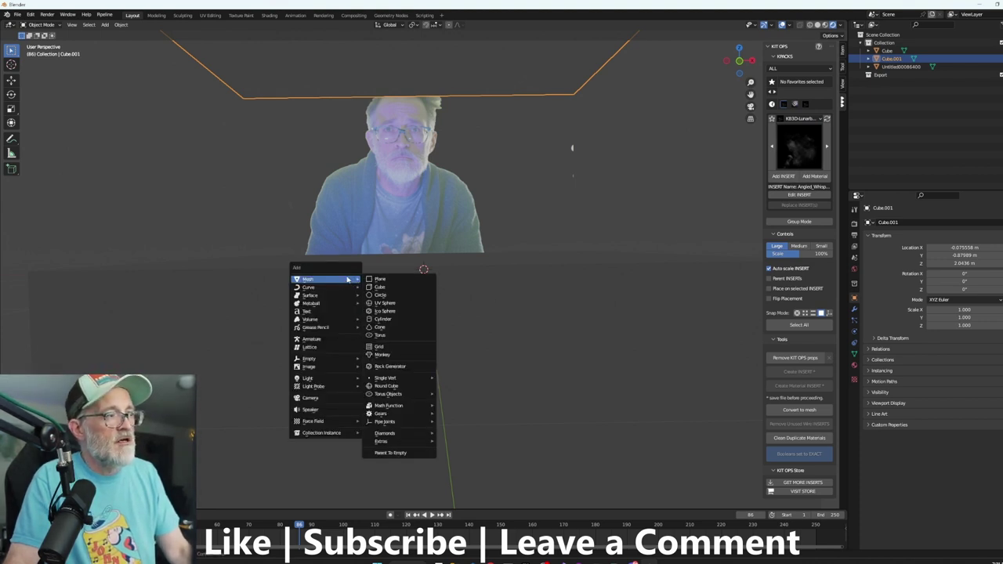
click(378, 287)
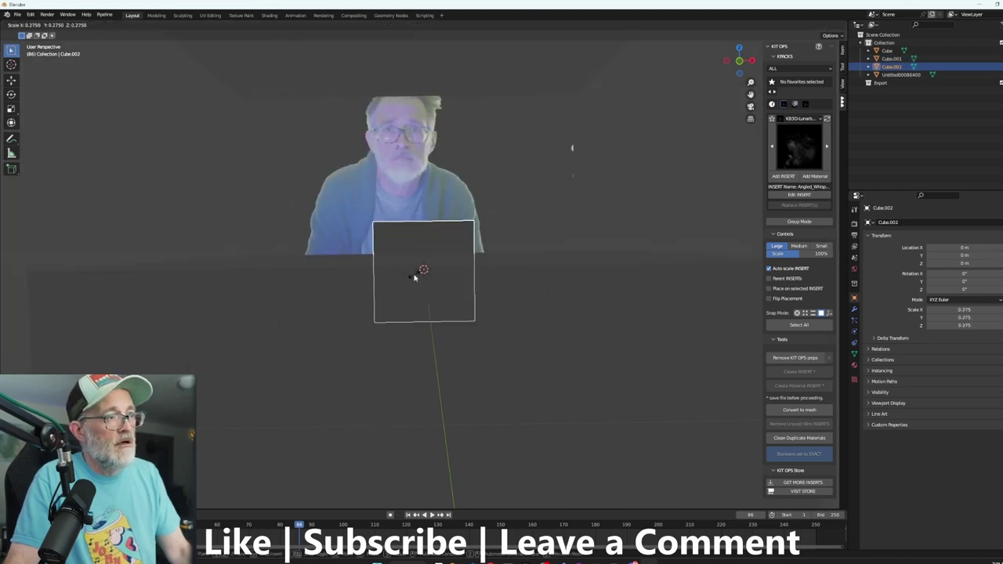
click(415, 276)
key(g)
key(z)
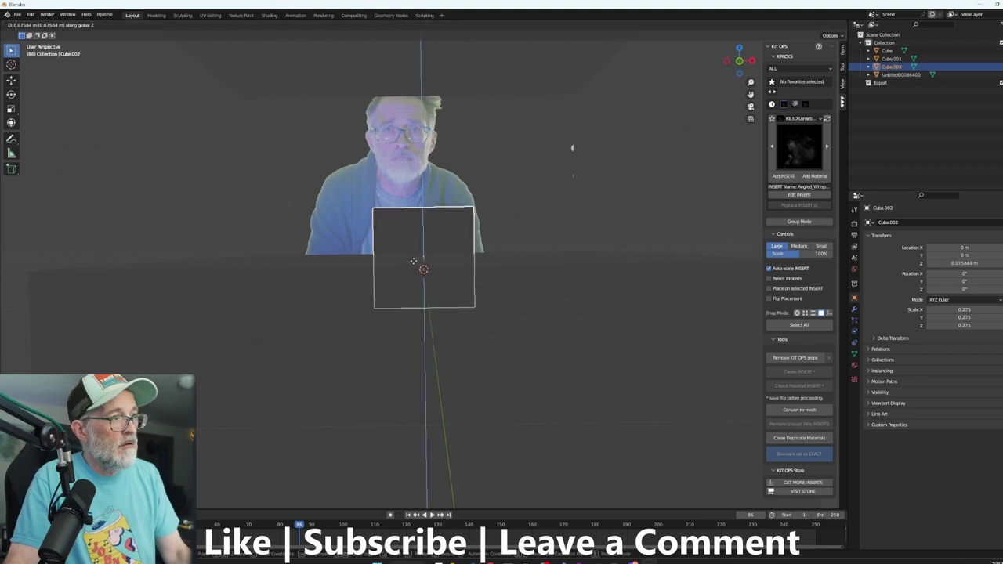
click(412, 260)
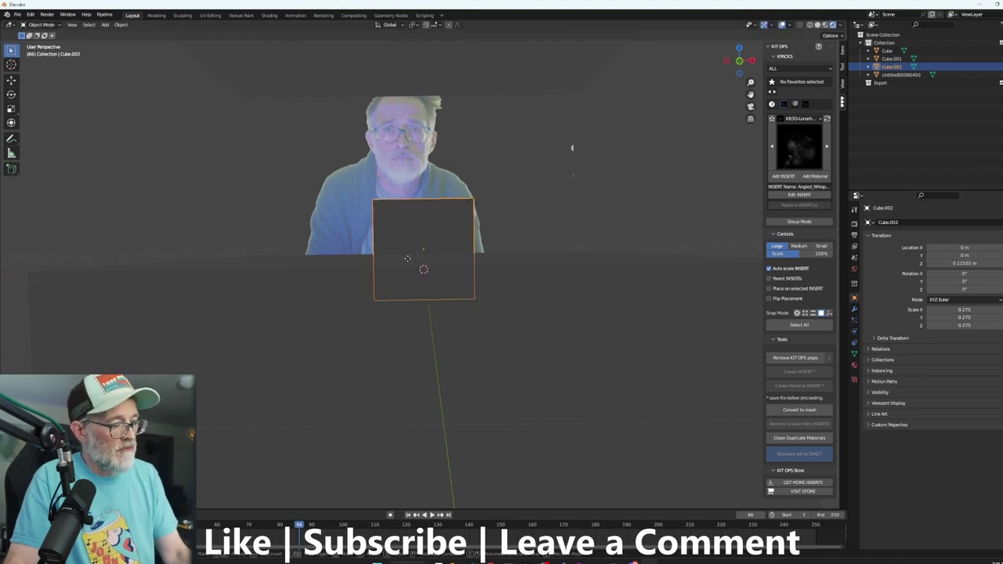
Step: Shift the small cube along X to about -0.35 m and lower it to about Z 0.043 m
key(g)
key(x)
click(348, 257)
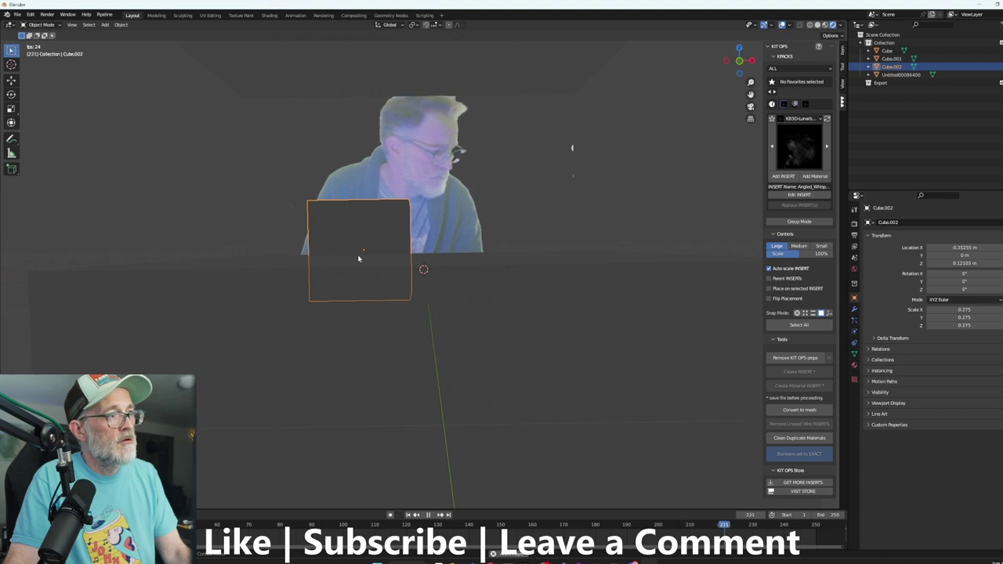
key(g)
key(z)
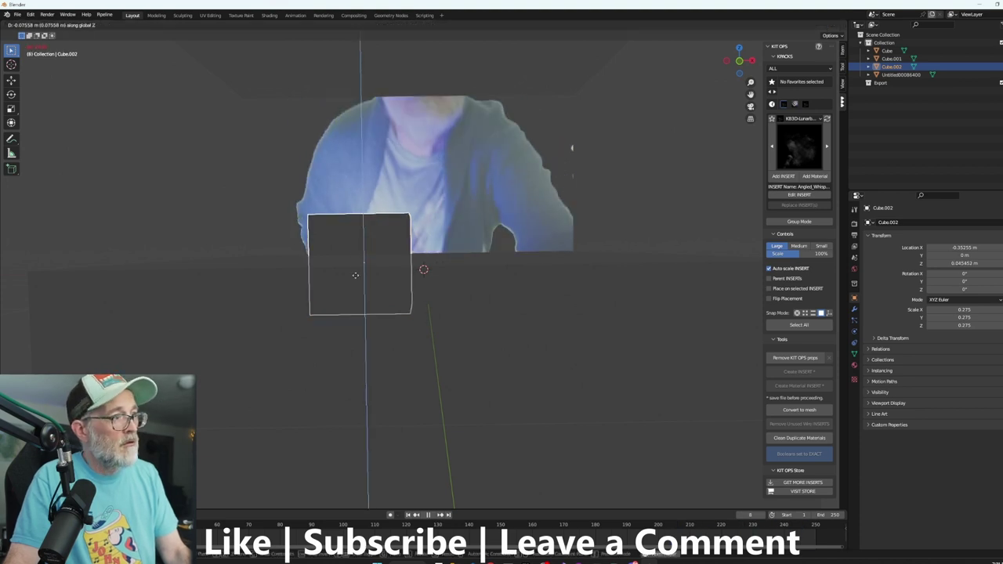
click(357, 271)
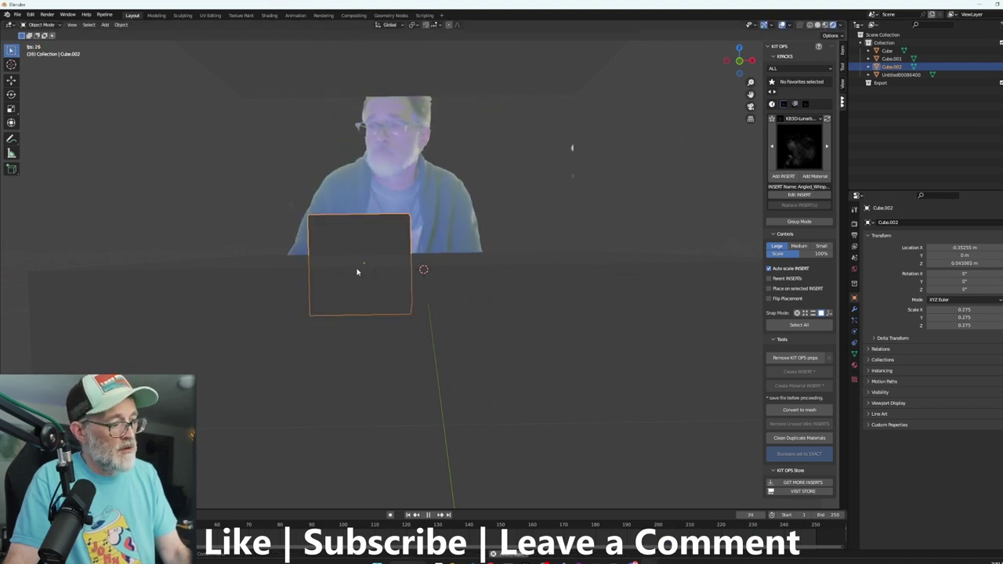
key(r)
key(y)
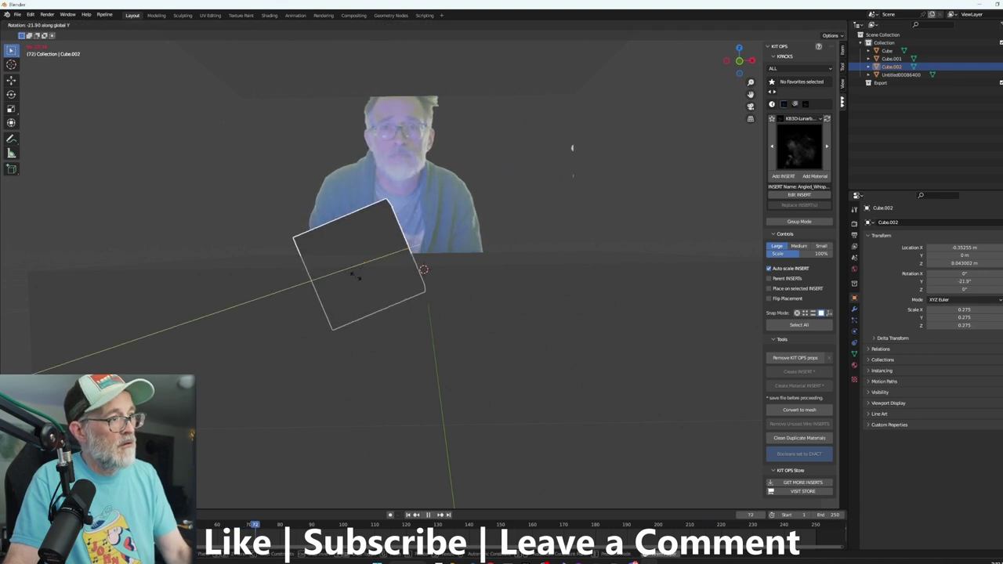
key(Escape)
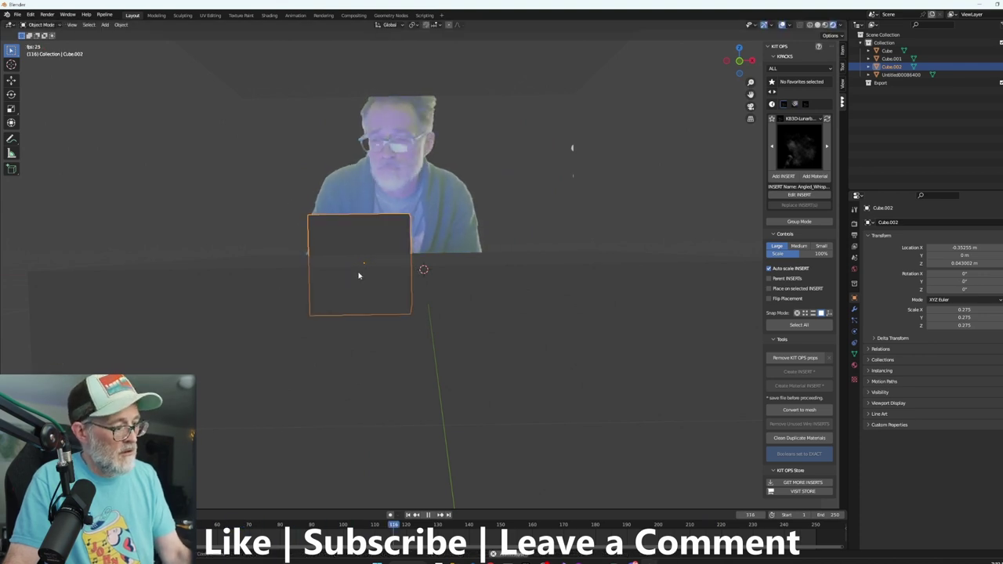
Step: Rotate the small cube about the X axis by about 17°
key(r)
key(x)
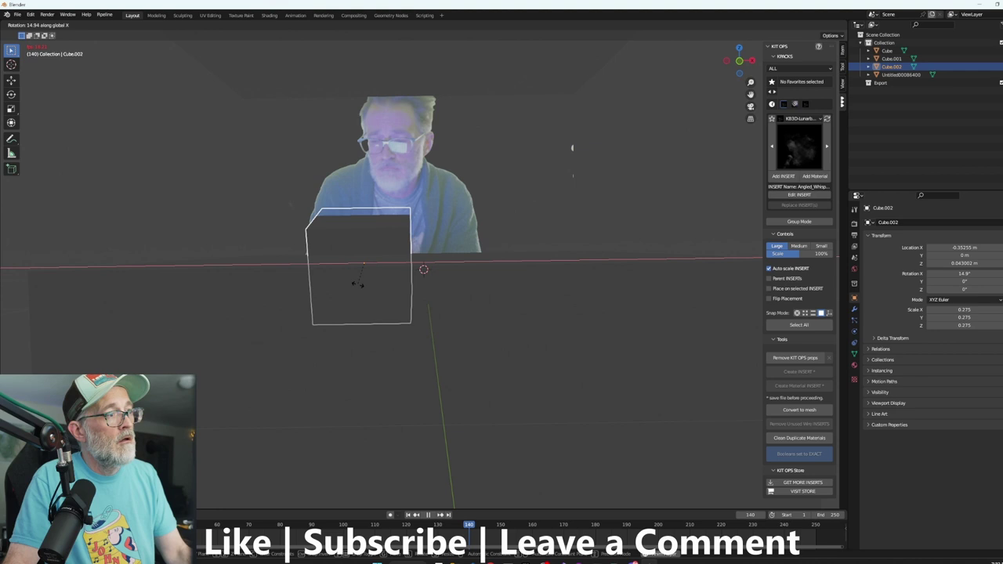
click(359, 288)
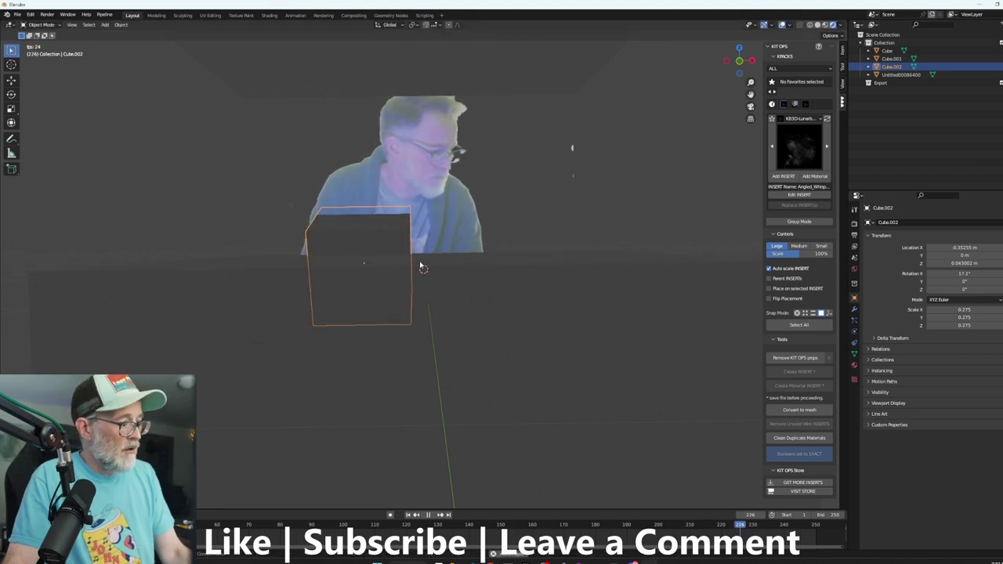
Step: Add a point light and move it along X to about -0.32 m, behind the small cube
key(shift+a)
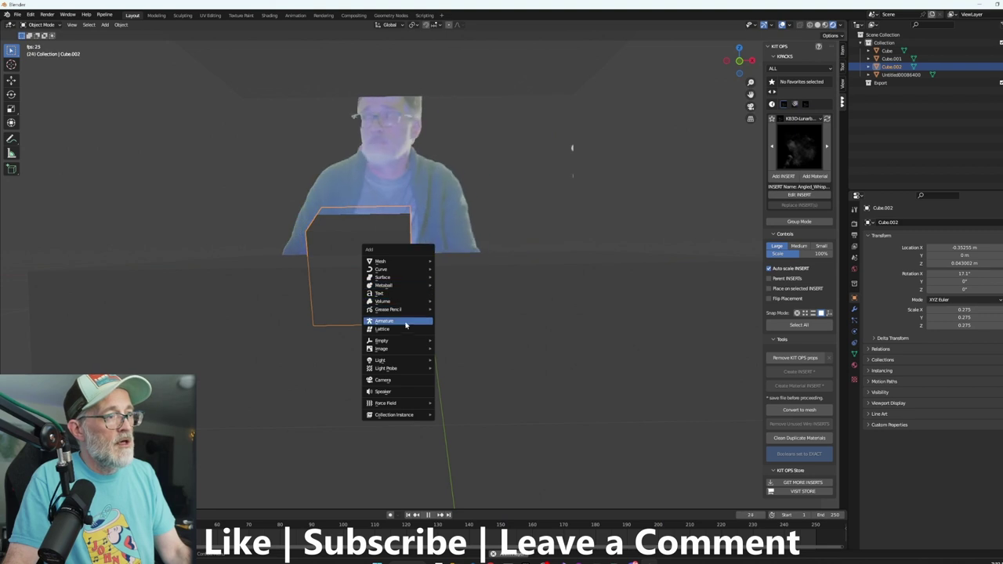
mouse_move(398, 362)
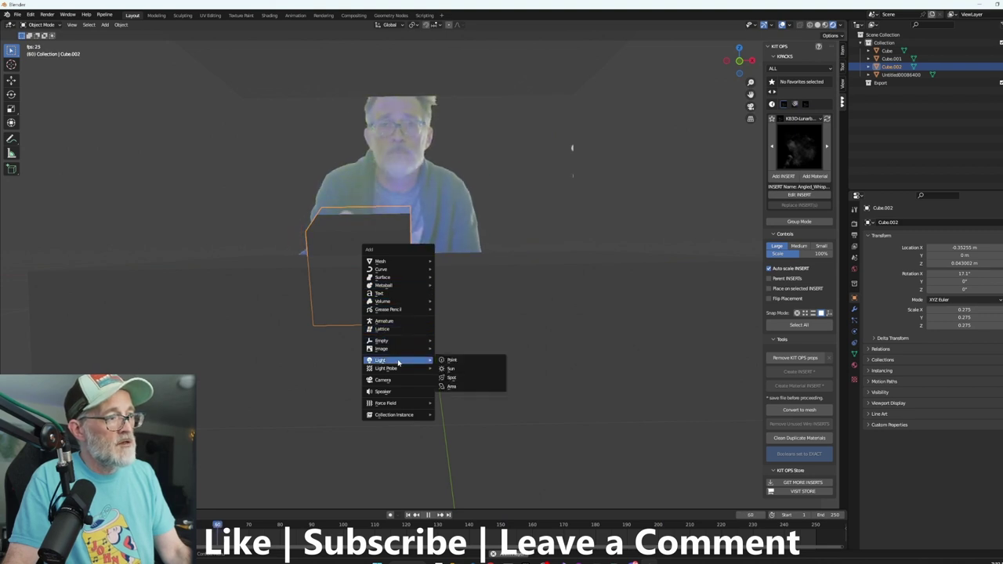
click(454, 360)
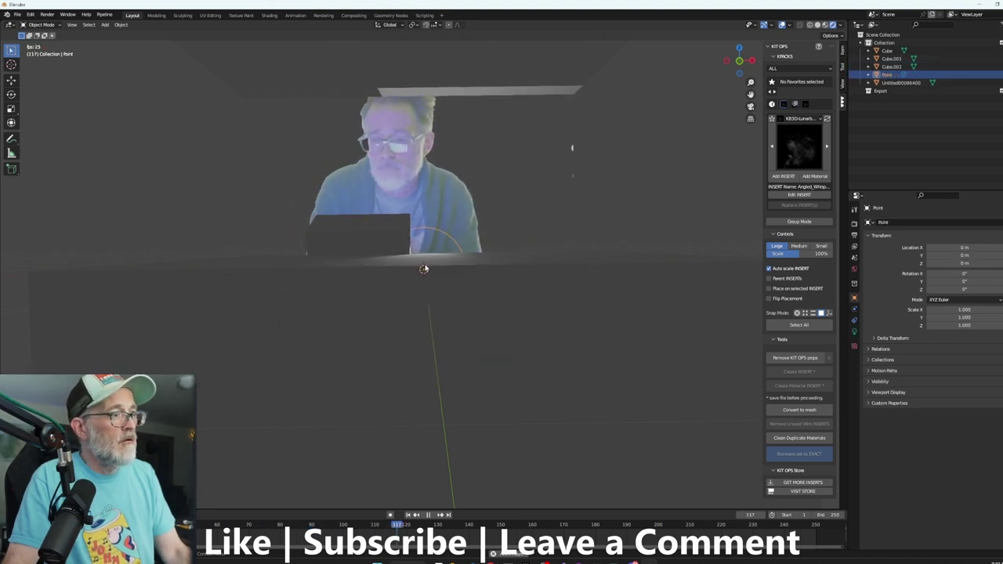
key(g)
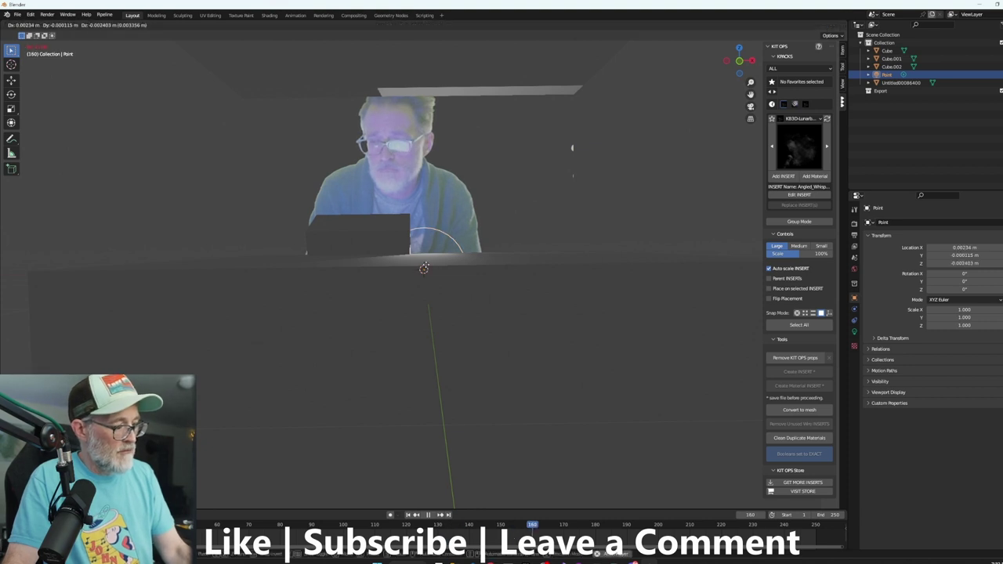
key(y)
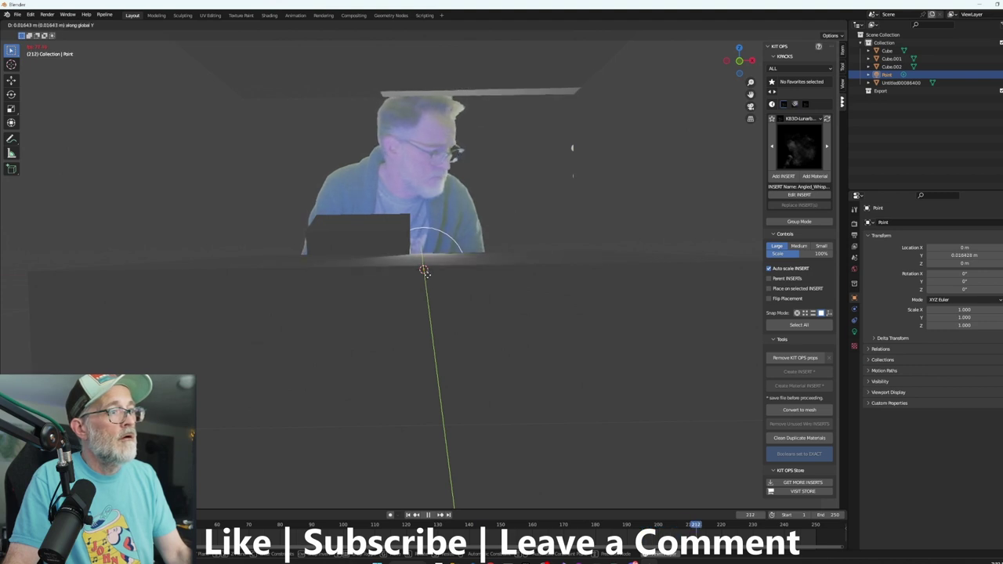
key(x)
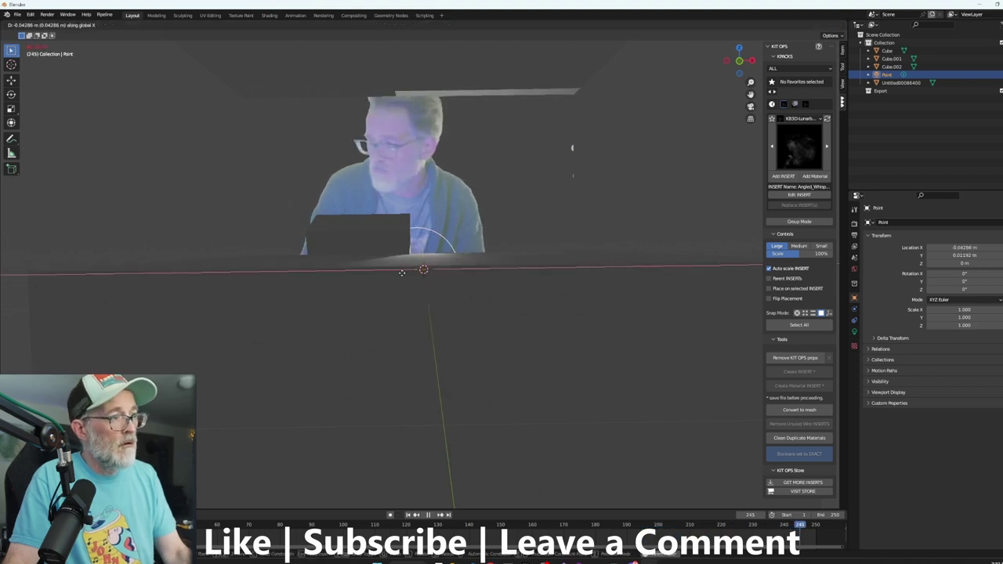
click(371, 268)
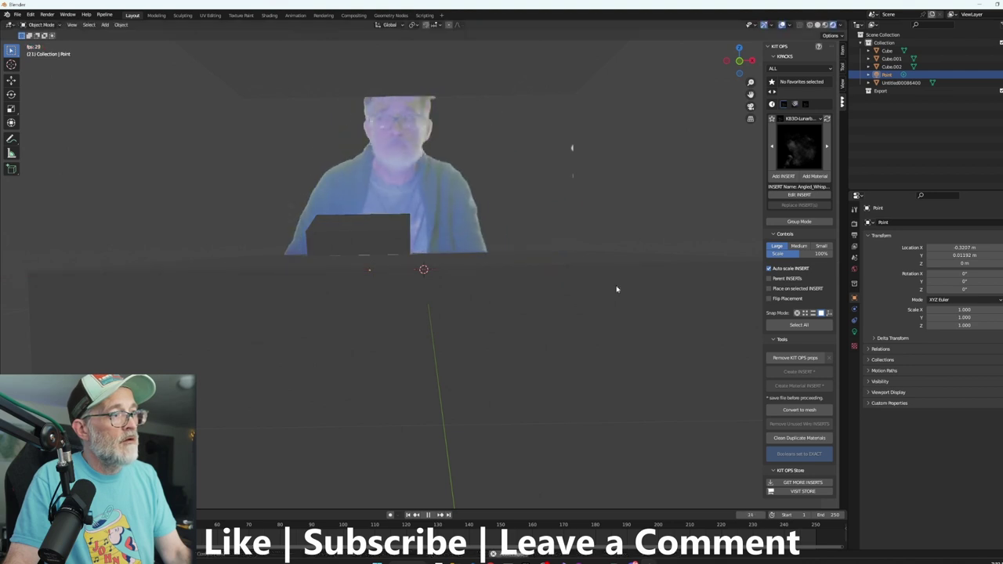
Step: Change the point light's color to pink and set its power to about 74.4 W
click(854, 331)
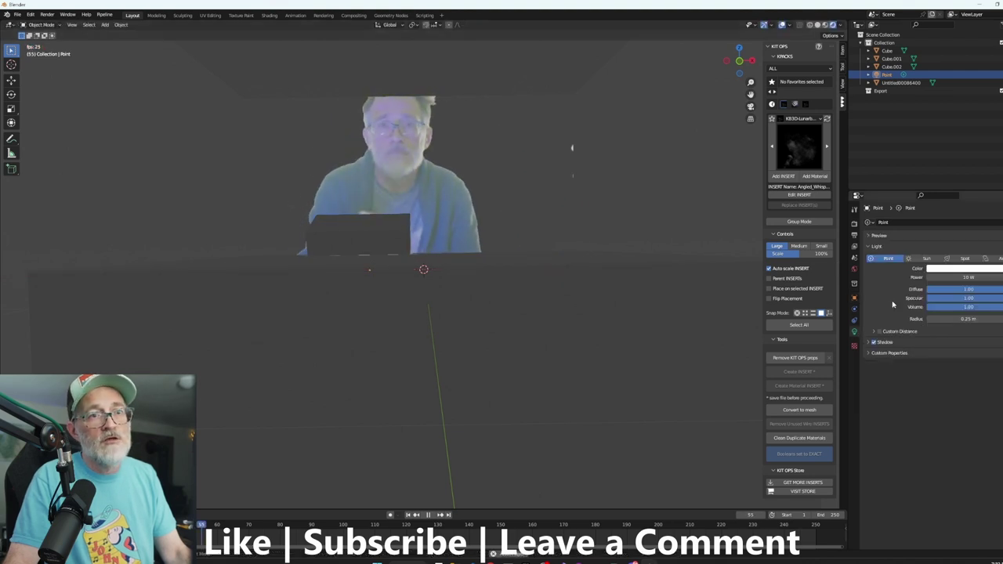
click(957, 268)
drag(970, 191, 983, 202)
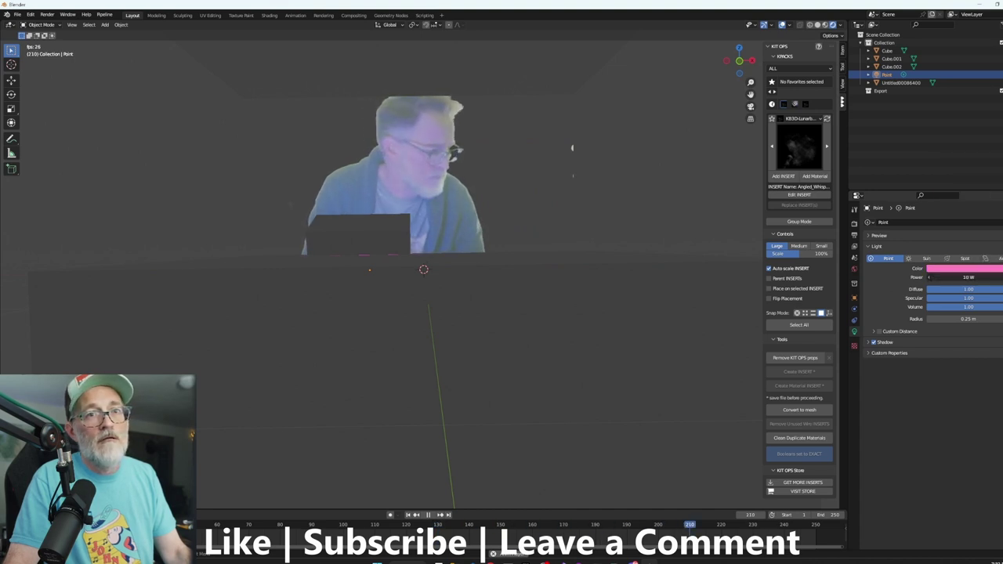
drag(964, 277, 989, 276)
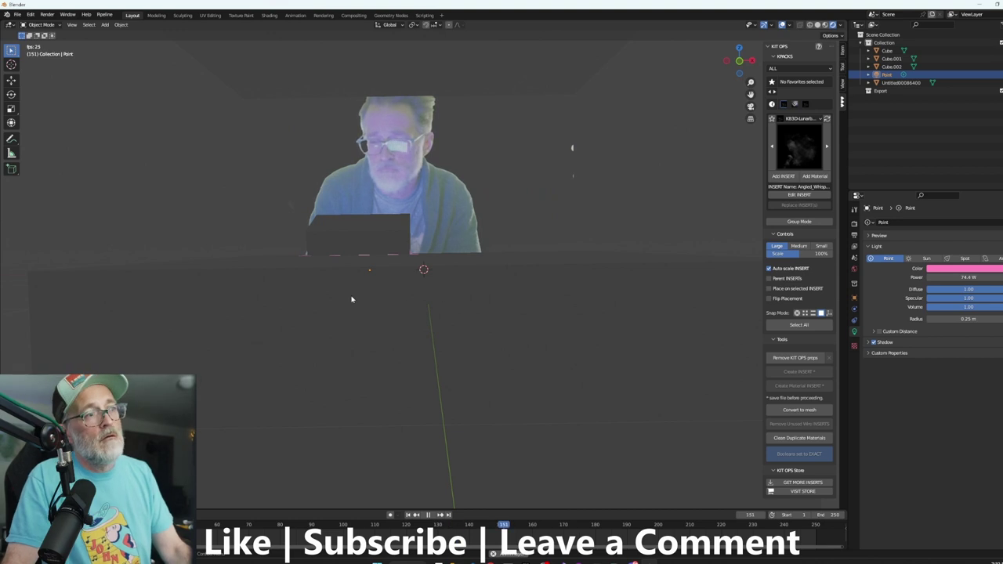
Step: Move the small cube forward along Y by about -0.4 m, away from the figure plane
middle_drag(352, 300, 375, 280)
click(369, 253)
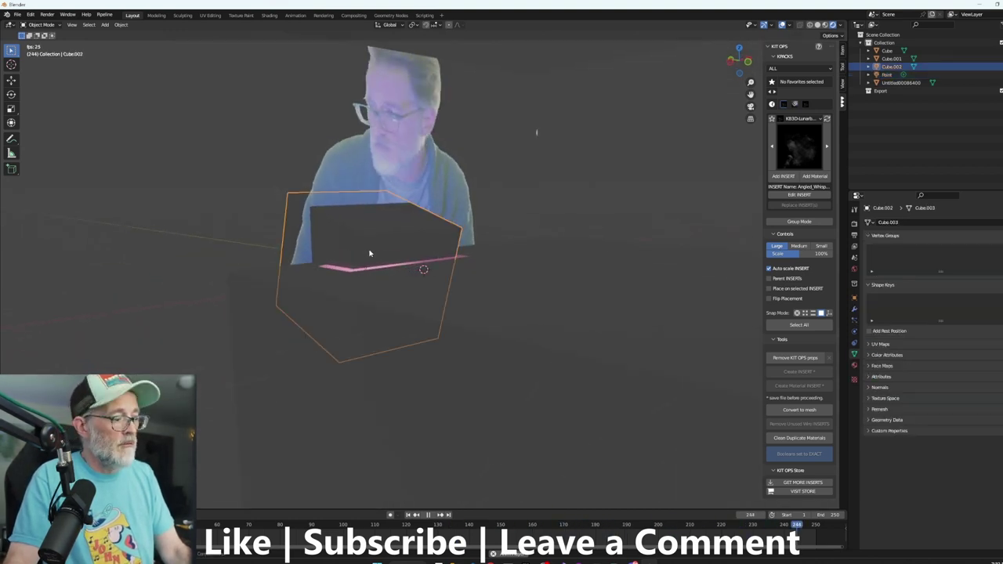
key(g)
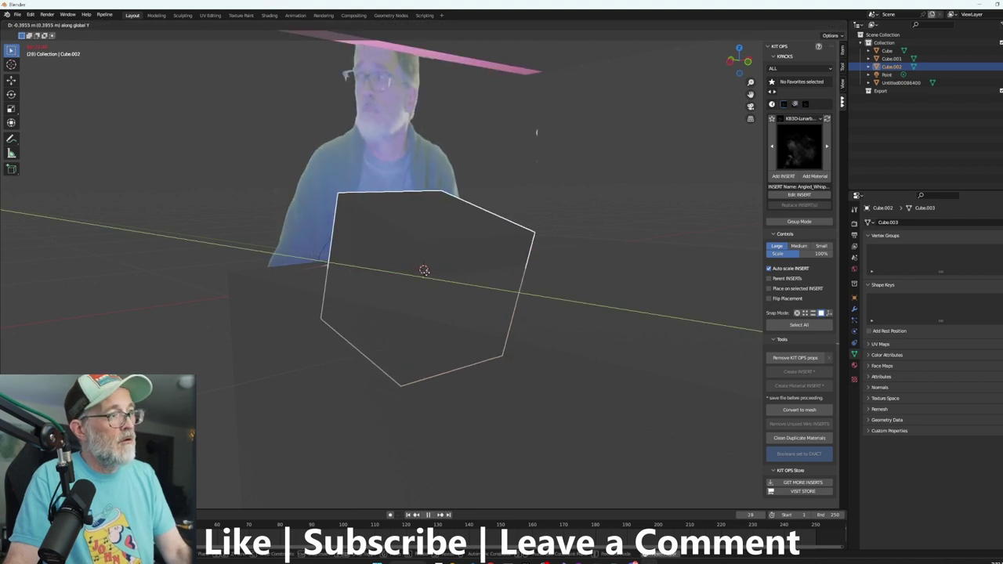
click(426, 276)
middle_drag(423, 275, 472, 292)
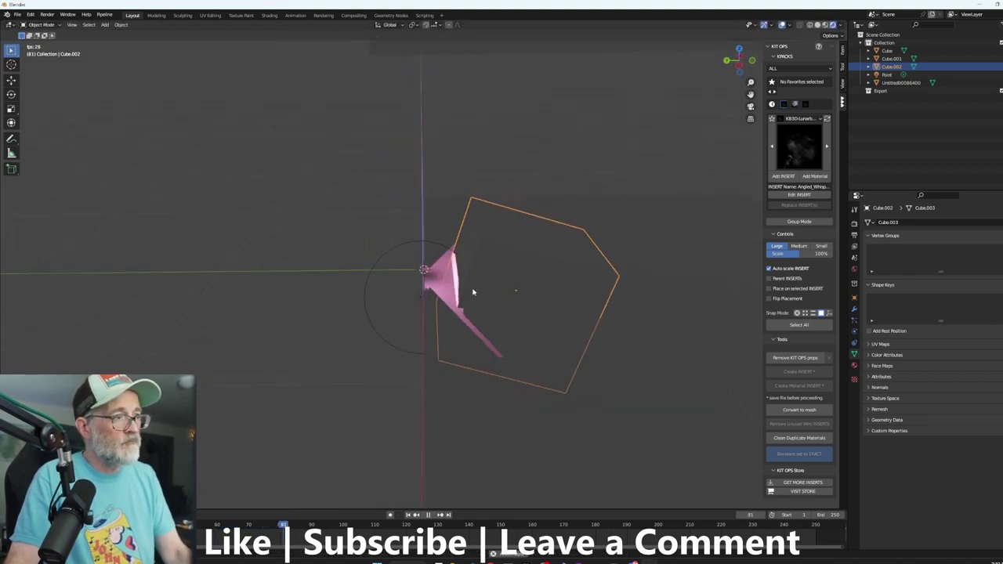
Step: Raise the point light along Z and shift it slightly along negative Y toward the small cube
click(889, 76)
key(g)
key(z)
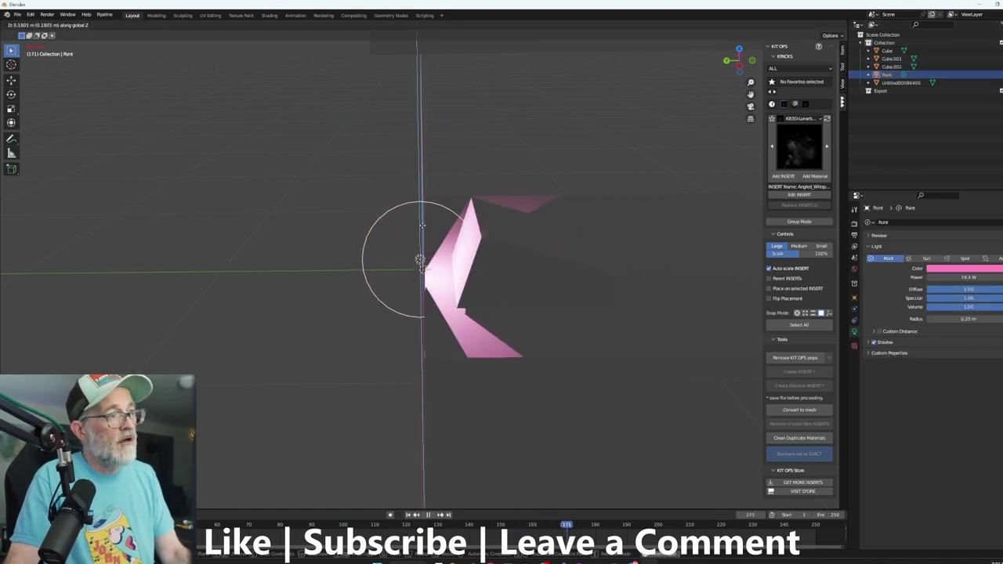
key(y)
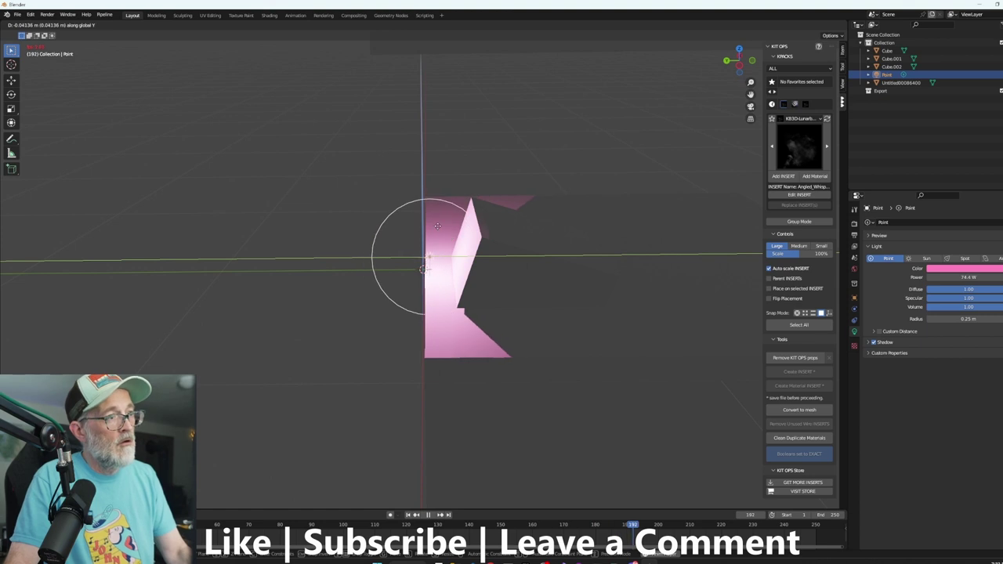
click(443, 224)
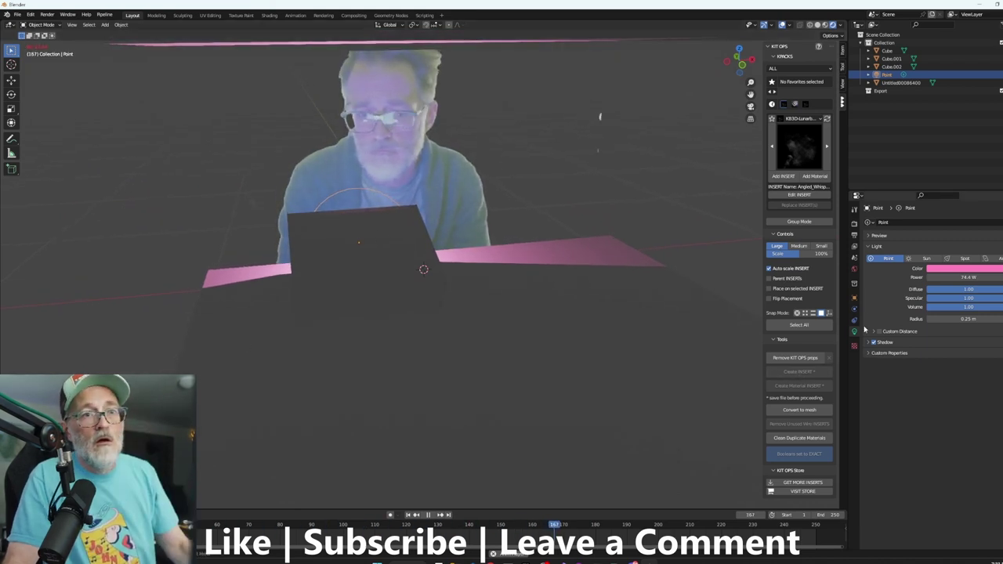
Step: Assign an Environment Texture to the world background color and load bank_vault_8k.hdr into it
click(854, 270)
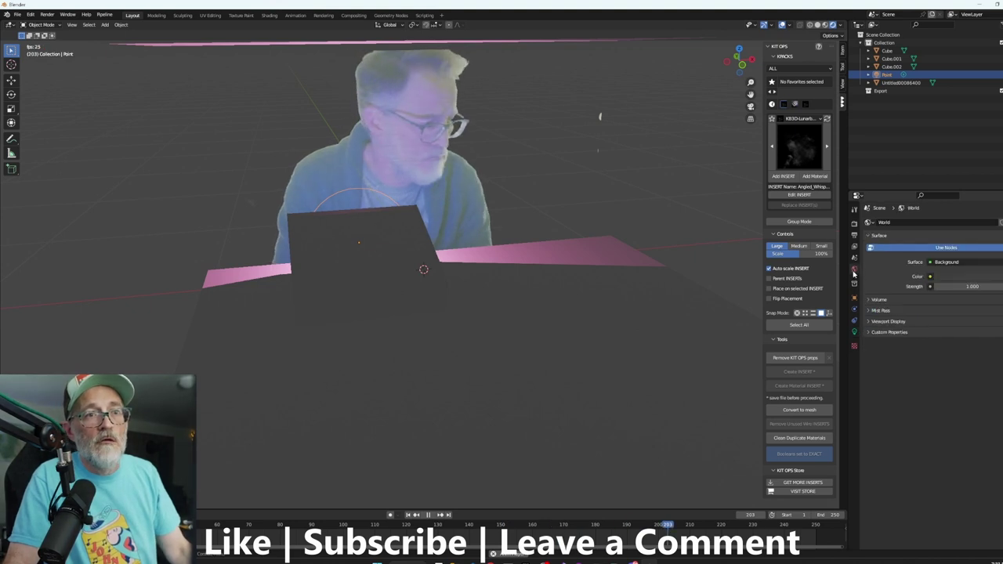
click(930, 277)
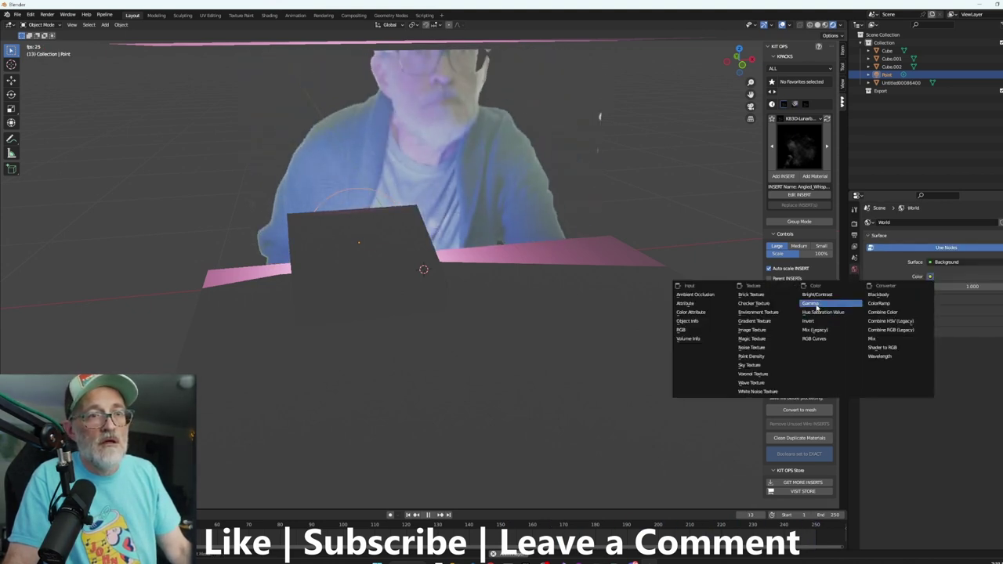
click(764, 312)
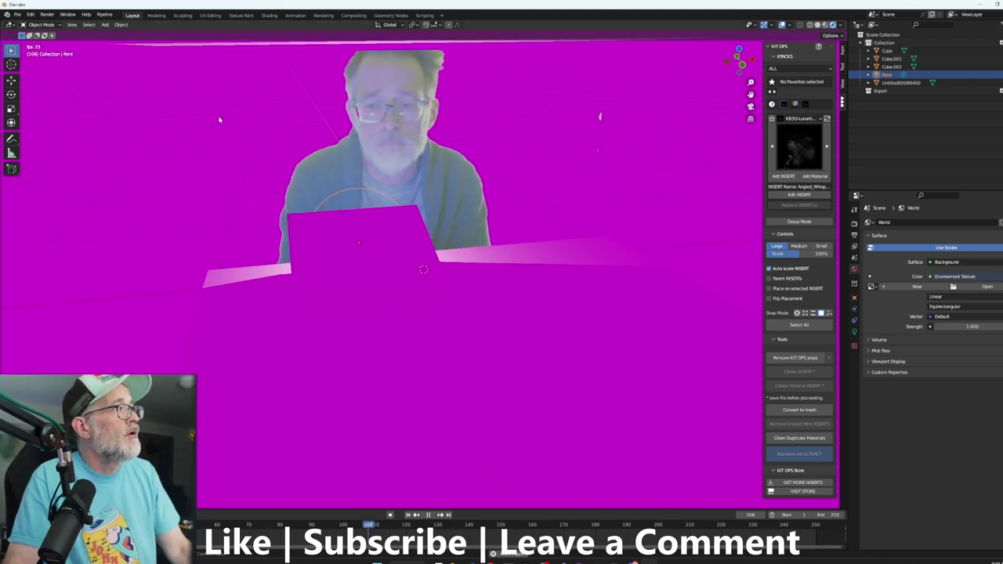
click(954, 289)
double_click(460, 297)
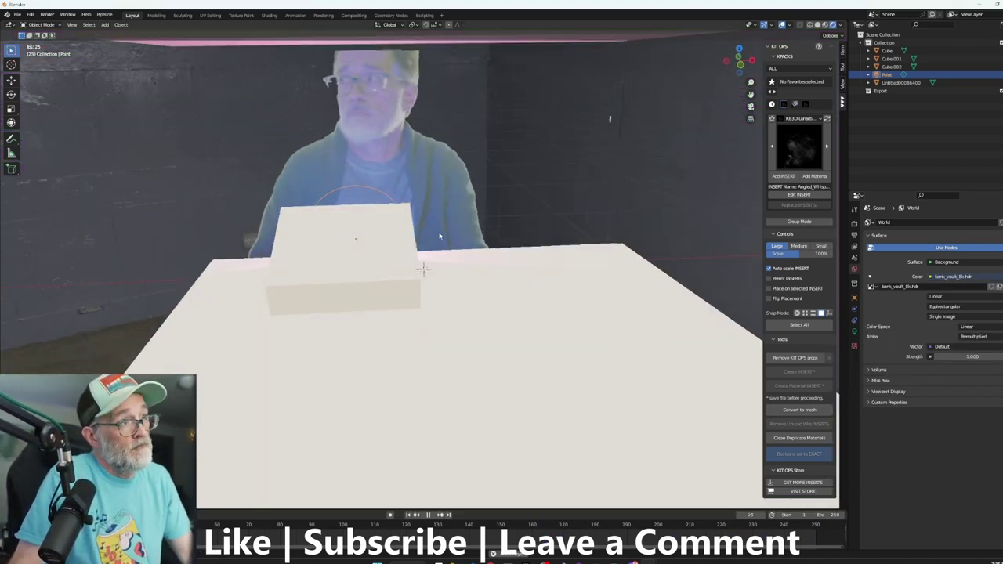
Step: Darken the base color of the large table cube's material to a value of about 0.033
middle_drag(474, 263, 439, 228)
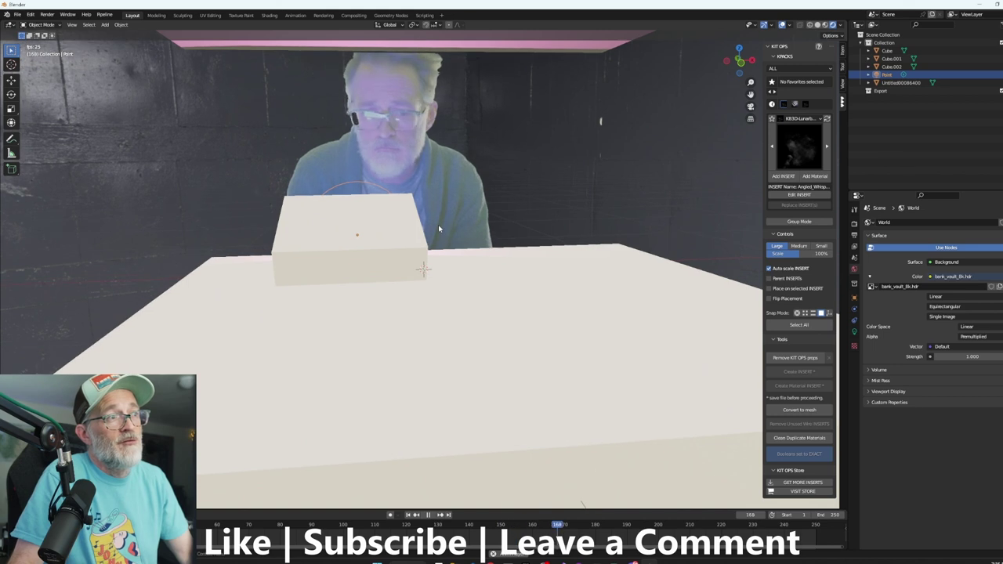
click(460, 321)
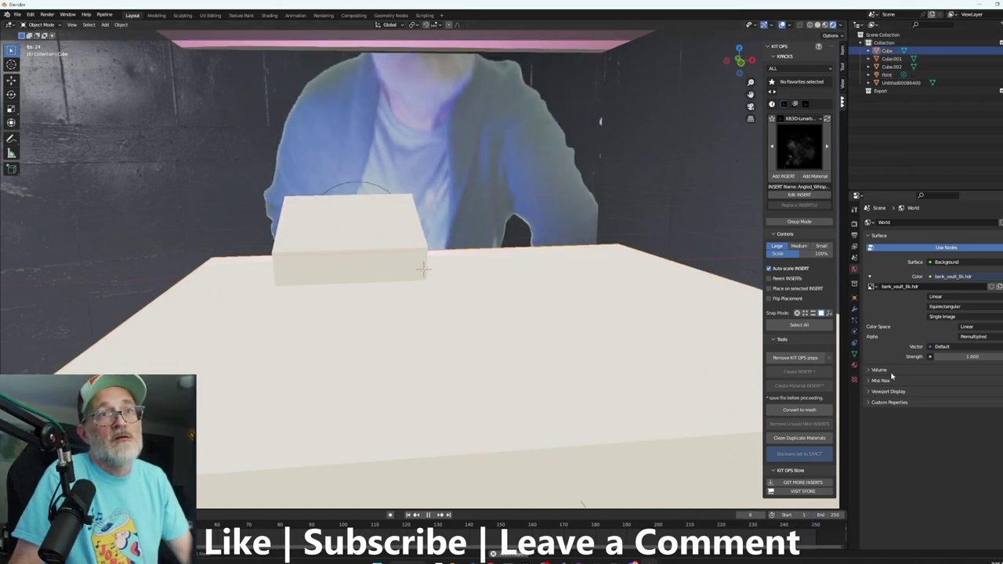
click(854, 380)
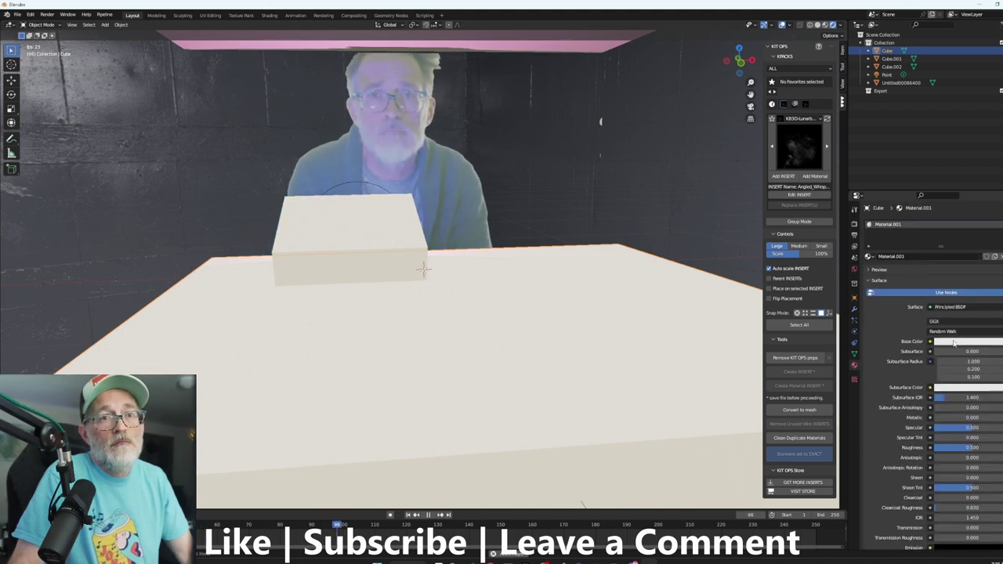
click(954, 343)
drag(972, 322, 940, 322)
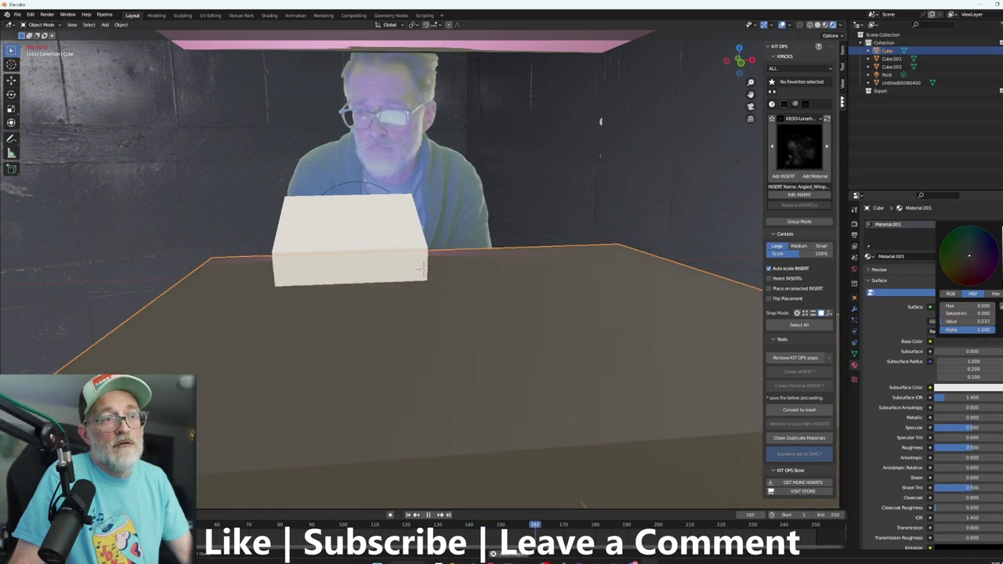
Step: Assign the existing dark Material.001 to the small cube on the table
click(361, 258)
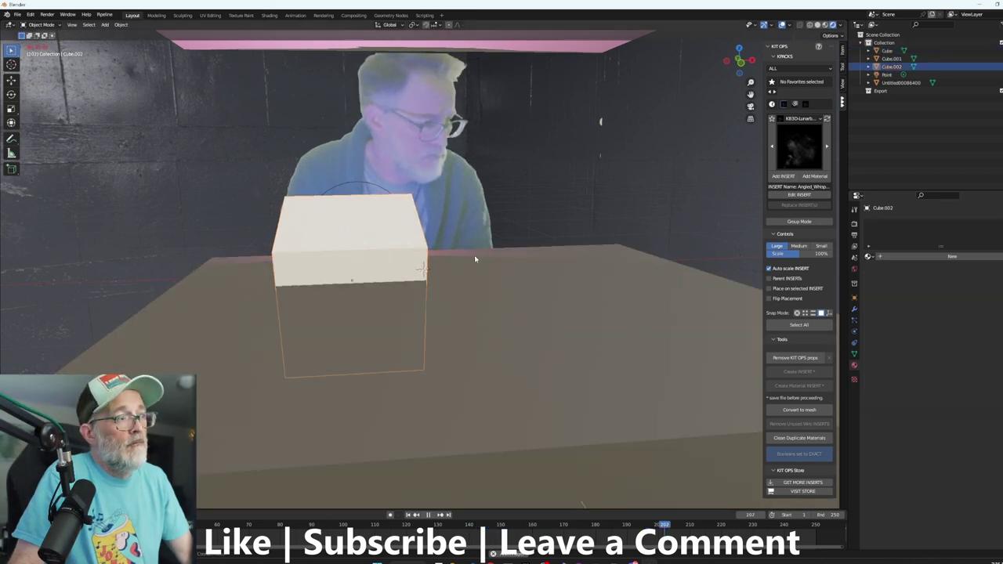
click(868, 256)
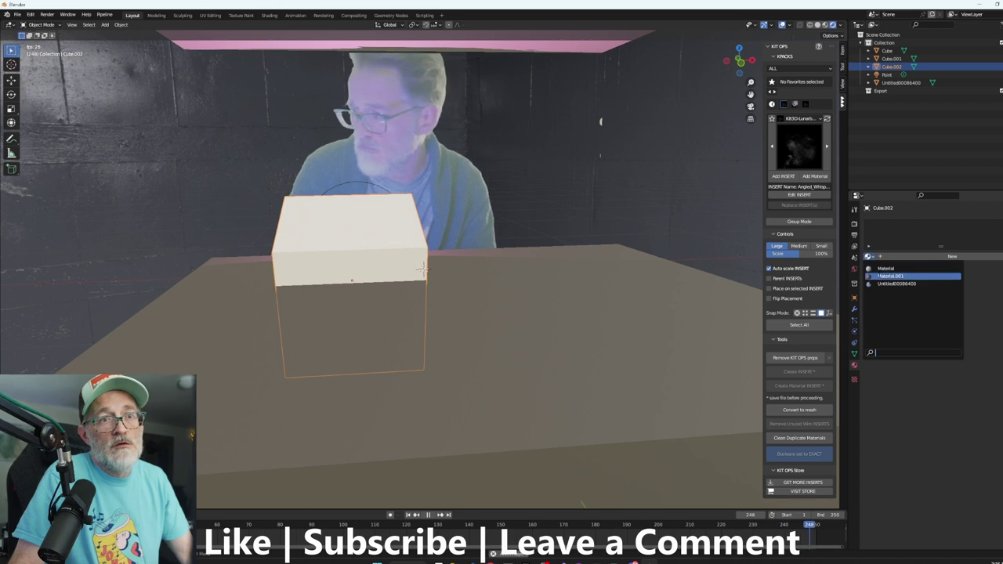
click(902, 272)
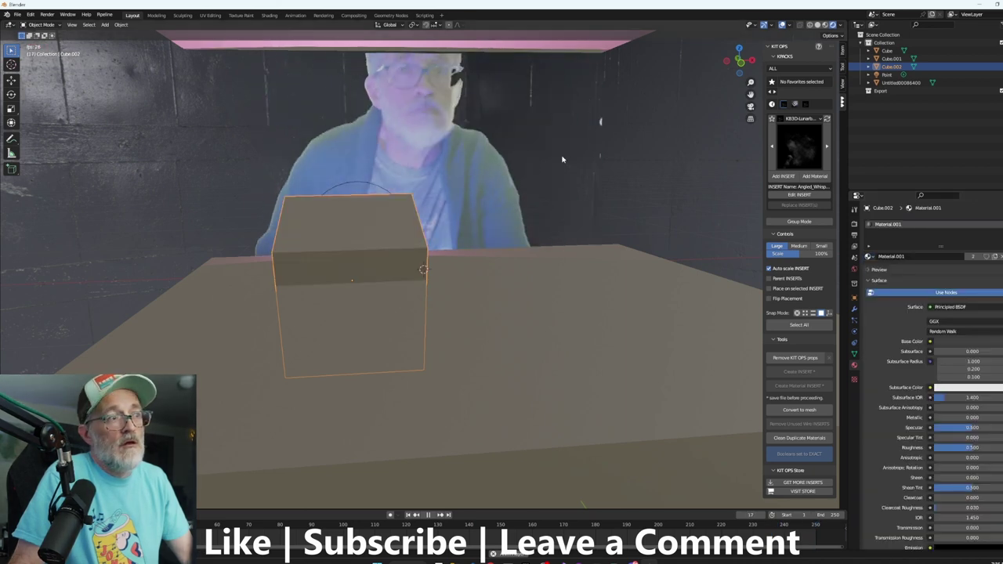
Step: Assign the existing Material.001 to the overhead ceiling cube
click(514, 51)
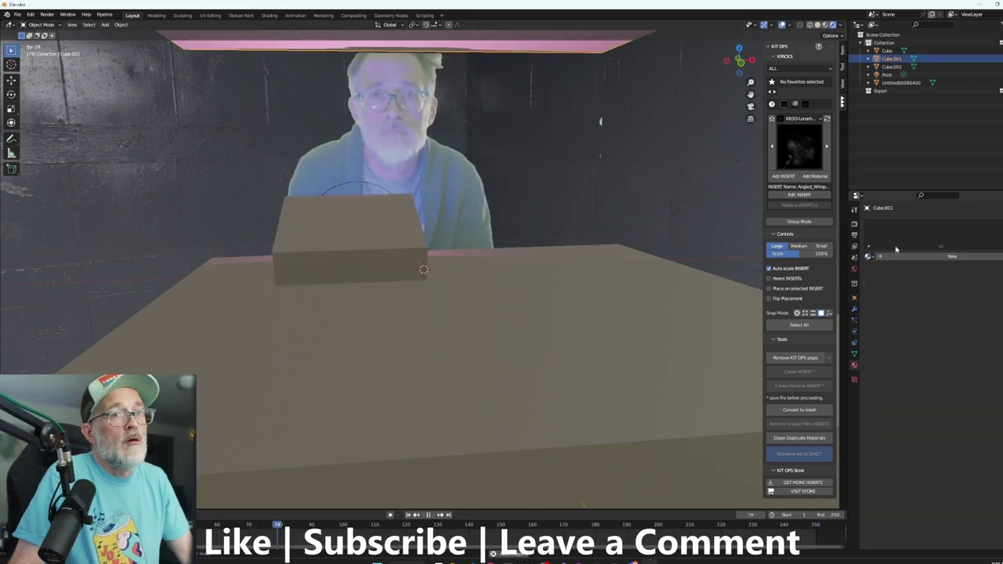
click(868, 256)
click(886, 266)
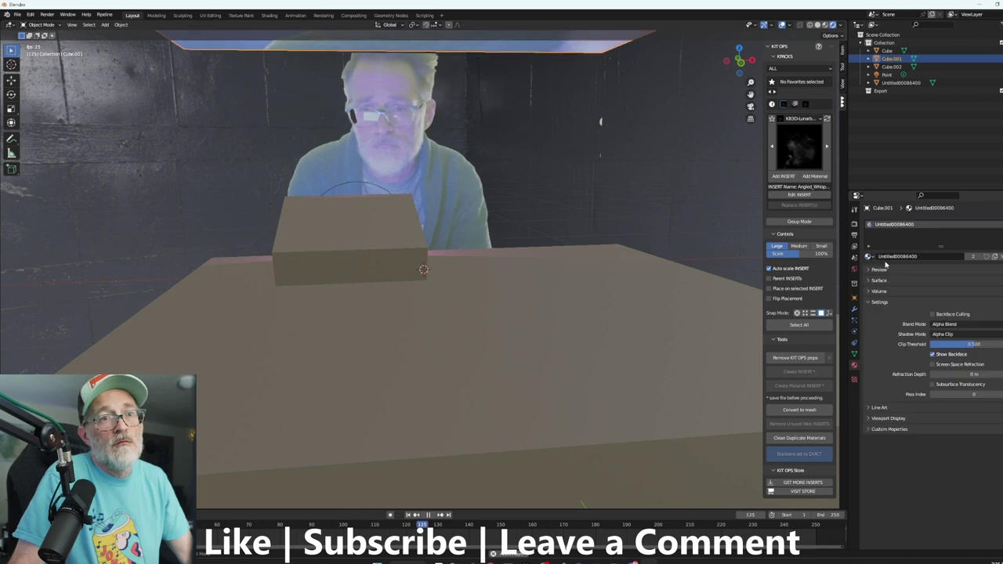
click(869, 256)
click(890, 276)
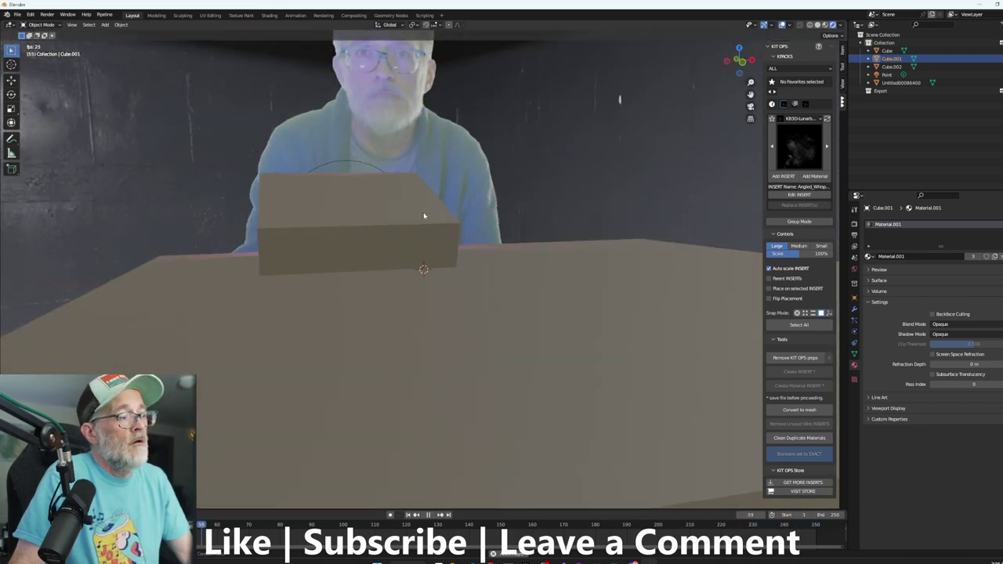
Step: Collapse the outliner hierarchy and add a camera to the scene
shift+middle_drag(426, 212, 432, 304)
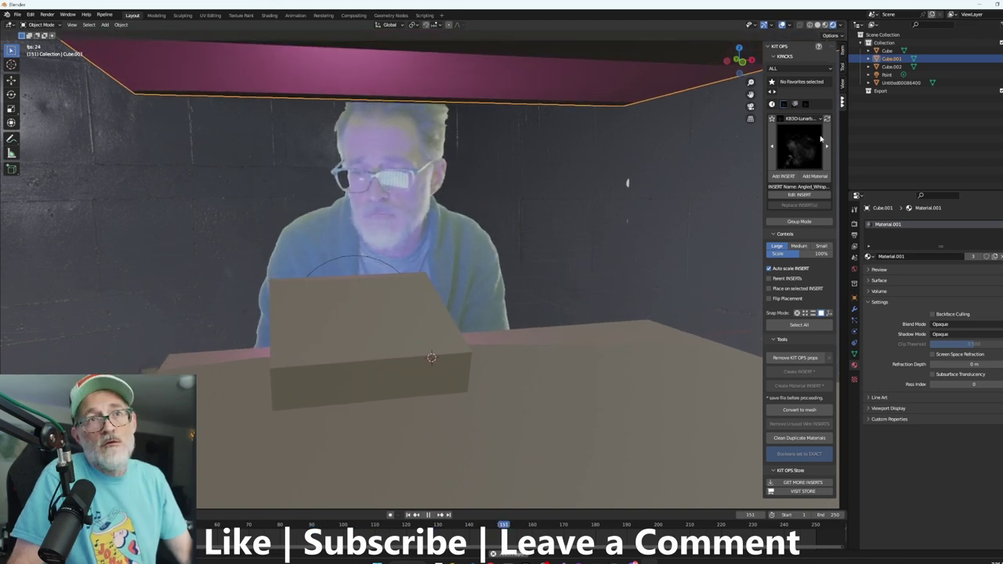
key(shift+a)
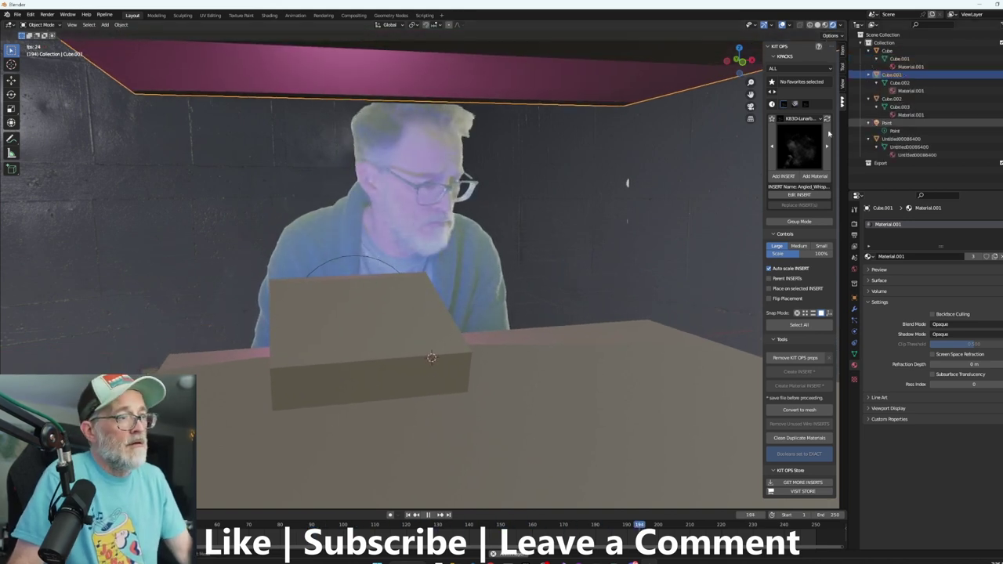
key(shift+a)
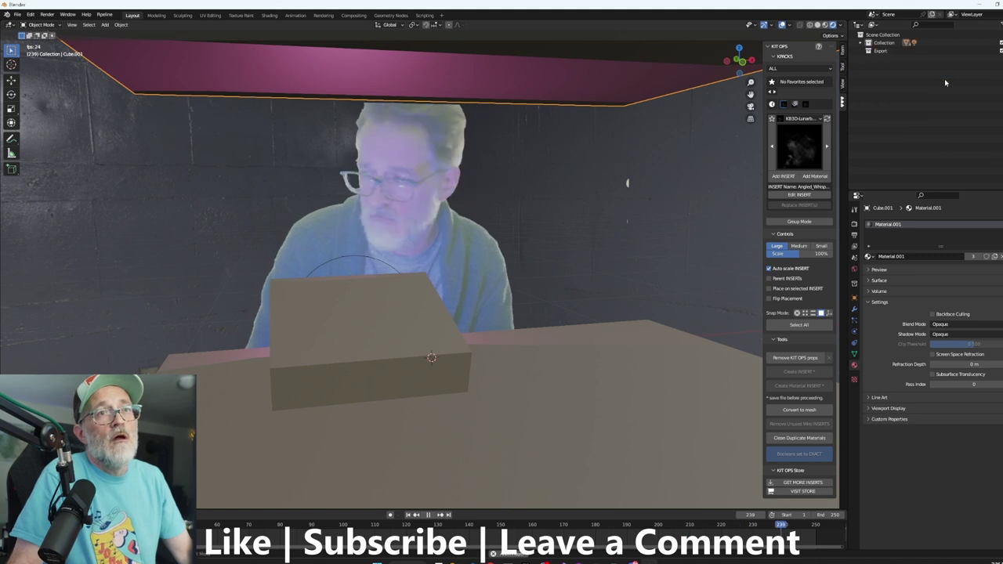
key(shift+a)
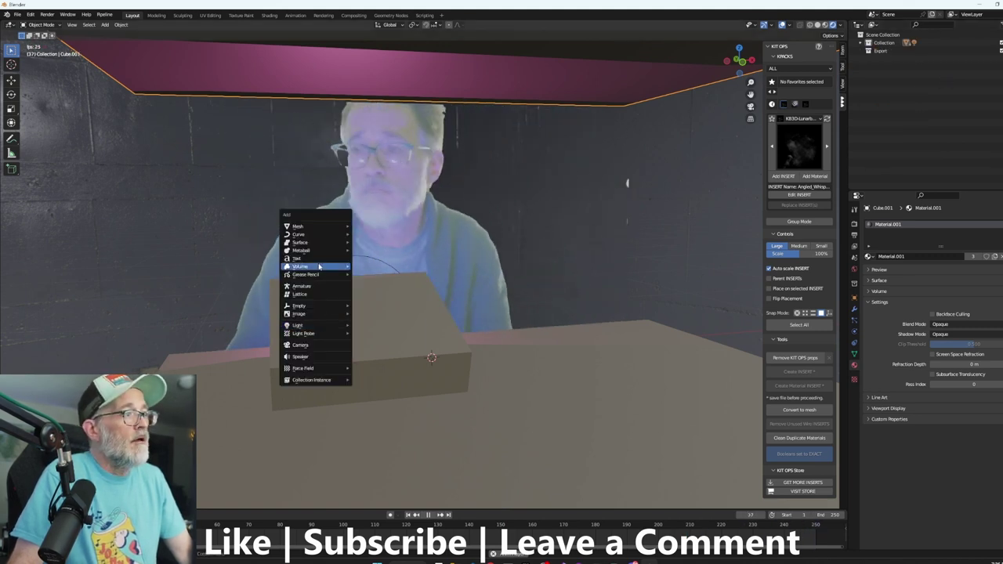
click(301, 345)
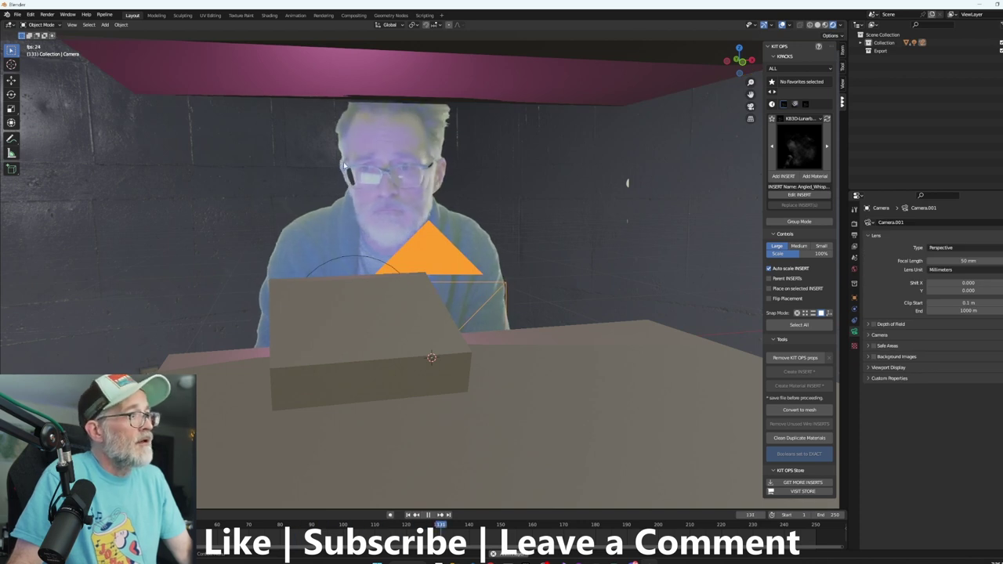
Step: Align the active camera to the current view, lock the camera to the view, and reframe the shot around the footage plane
click(71, 24)
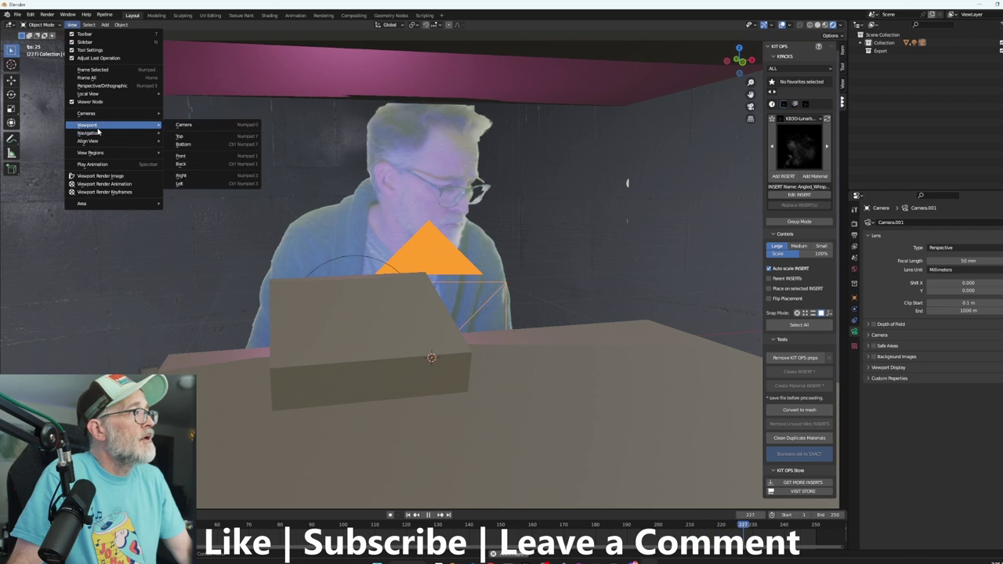
mouse_move(99, 137)
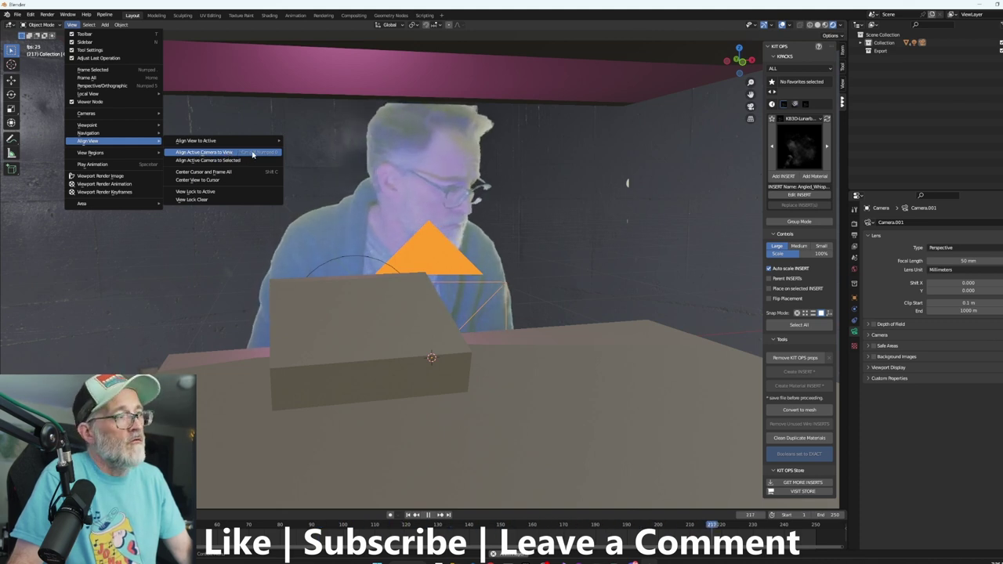
click(252, 154)
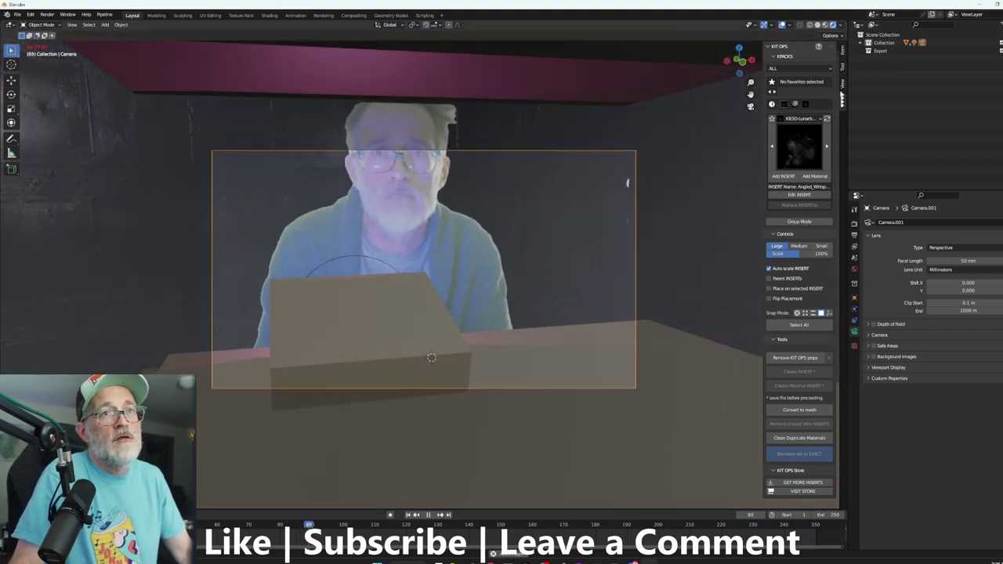
click(842, 82)
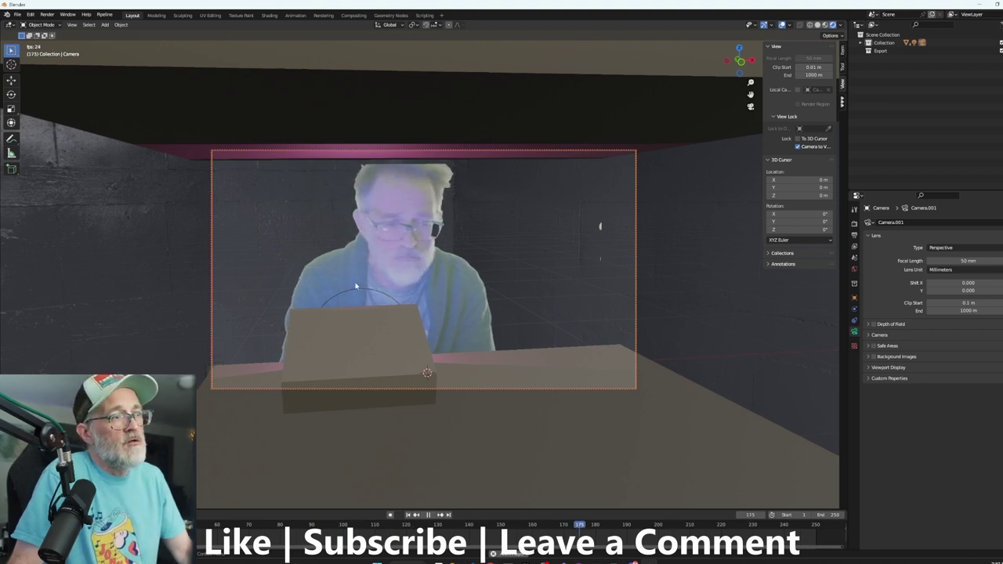
Step: Select the footage plane, split the 3D viewport, and turn the new area into a widened Shader Editor
click(463, 298)
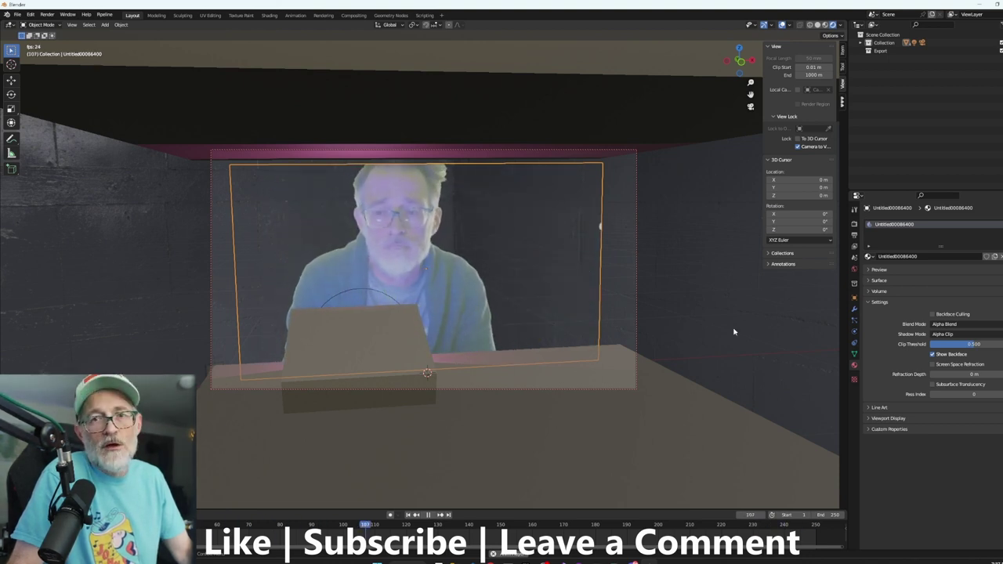
drag(3, 28, 195, 24)
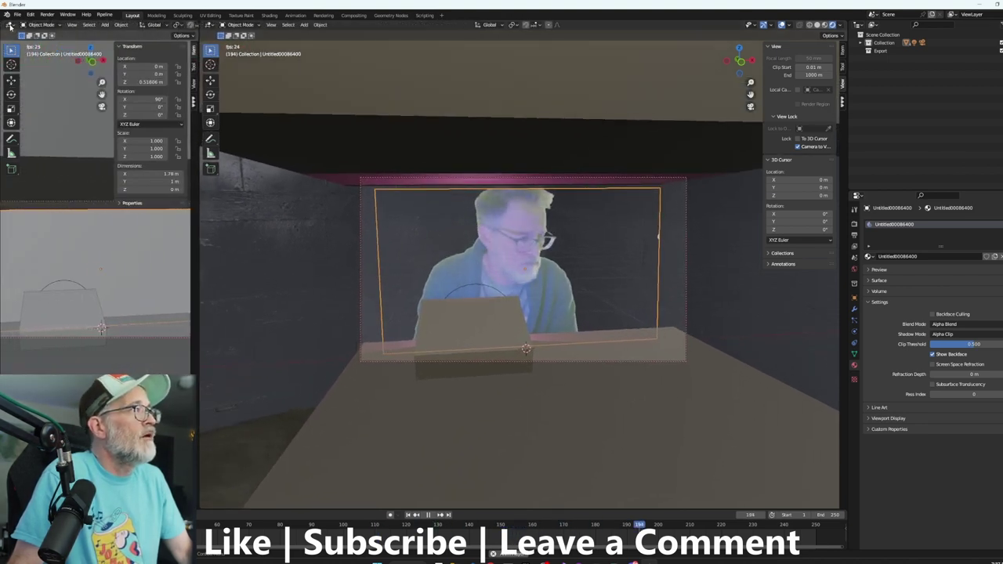
click(9, 25)
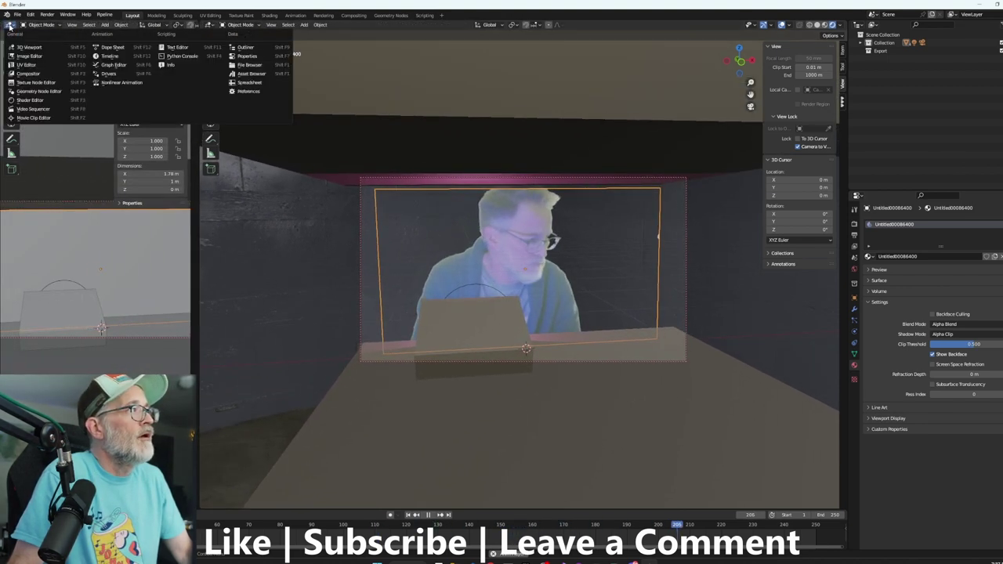
click(33, 99)
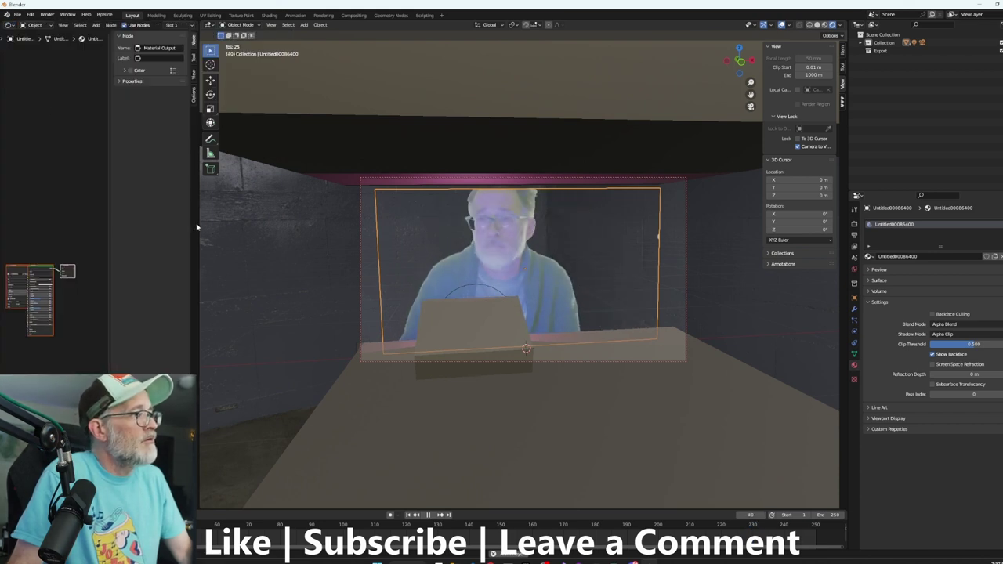
drag(197, 227, 347, 227)
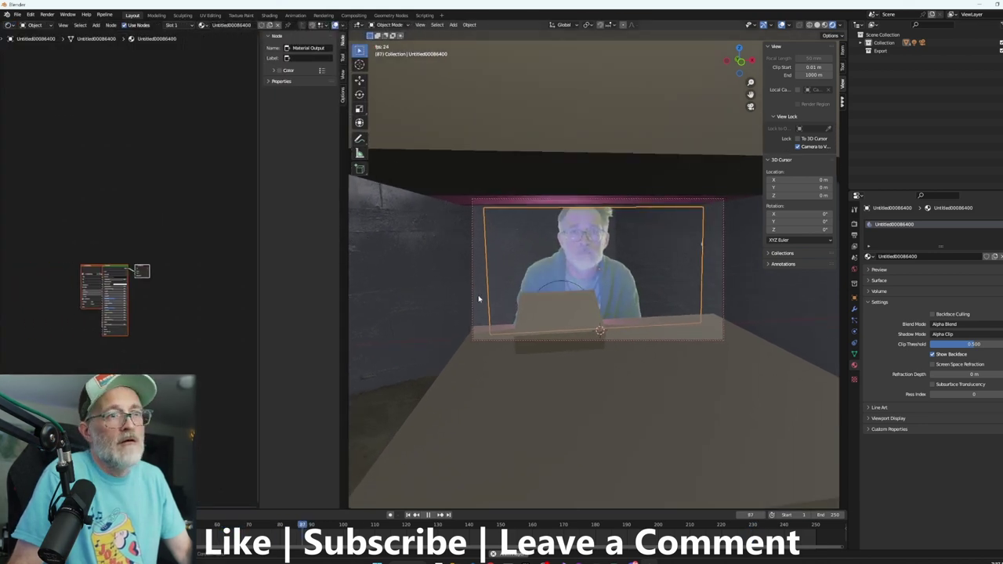
Step: Separate the EXR image texture node from the Principled BSDF node in the footage plane's material
scroll(125, 329, up, 5)
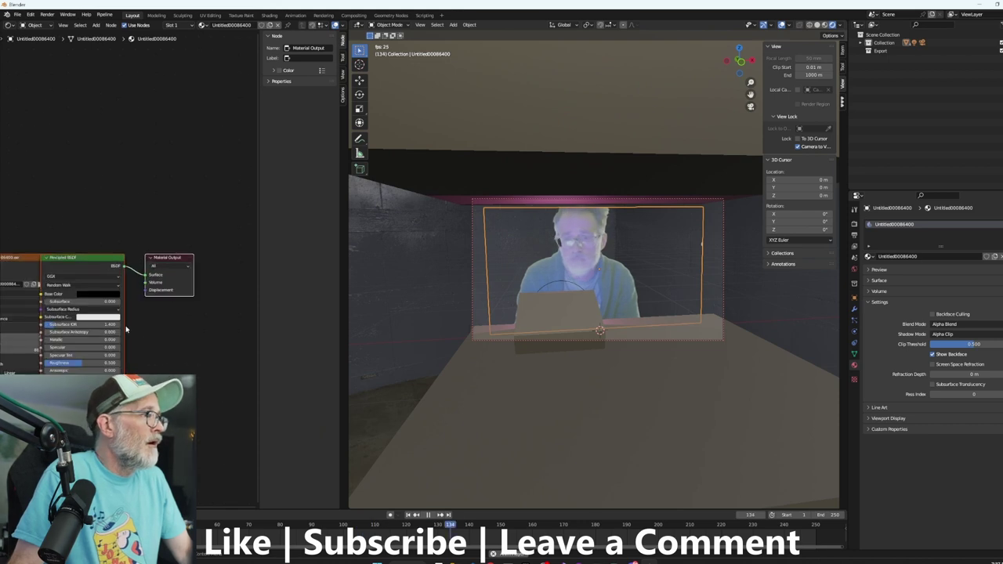
middle_drag(138, 343, 235, 344)
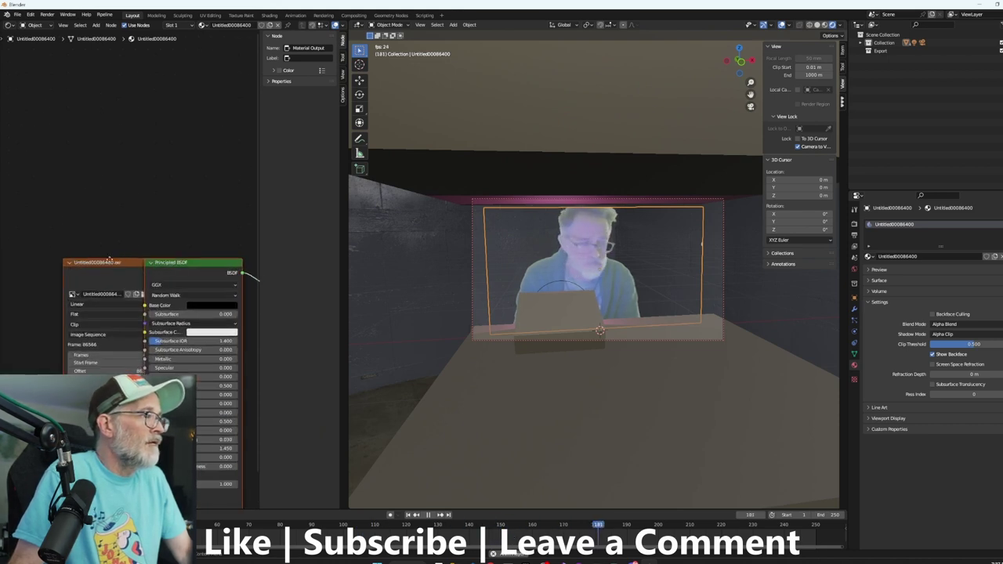
mouse_move(122, 263)
mouse_down()
mouse_move(74, 239)
mouse_move(124, 252)
mouse_up()
drag(131, 322, 76, 319)
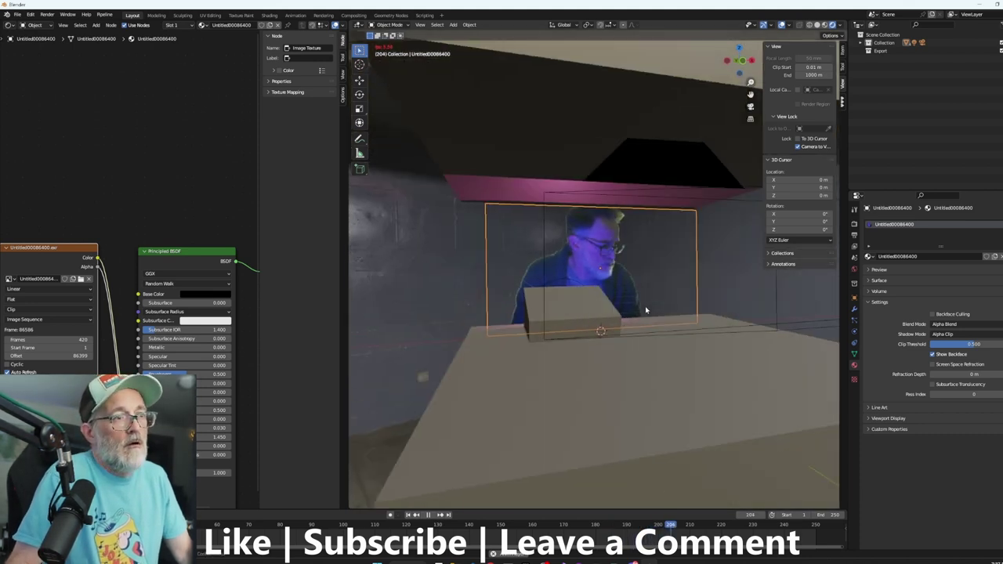
Step: Return to the camera view and unlock the camera from viewport navigation
key(KP_0)
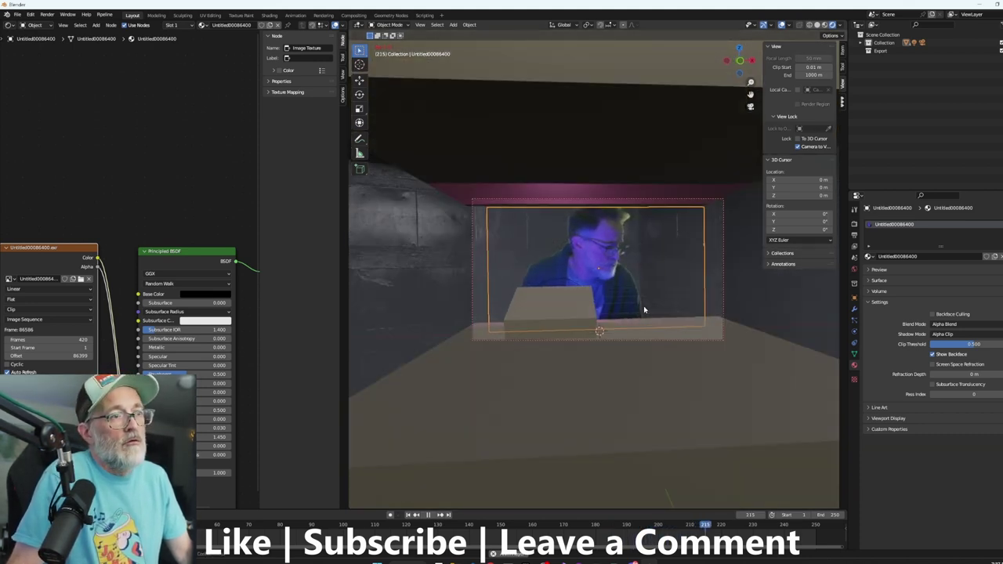
click(798, 146)
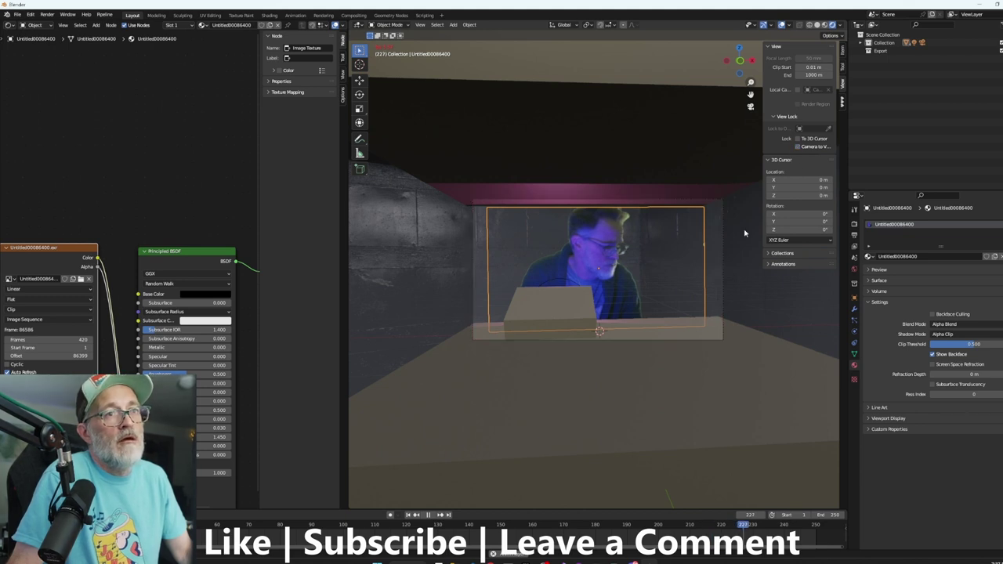
scroll(699, 275, up, 5)
scroll(698, 276, down, 4)
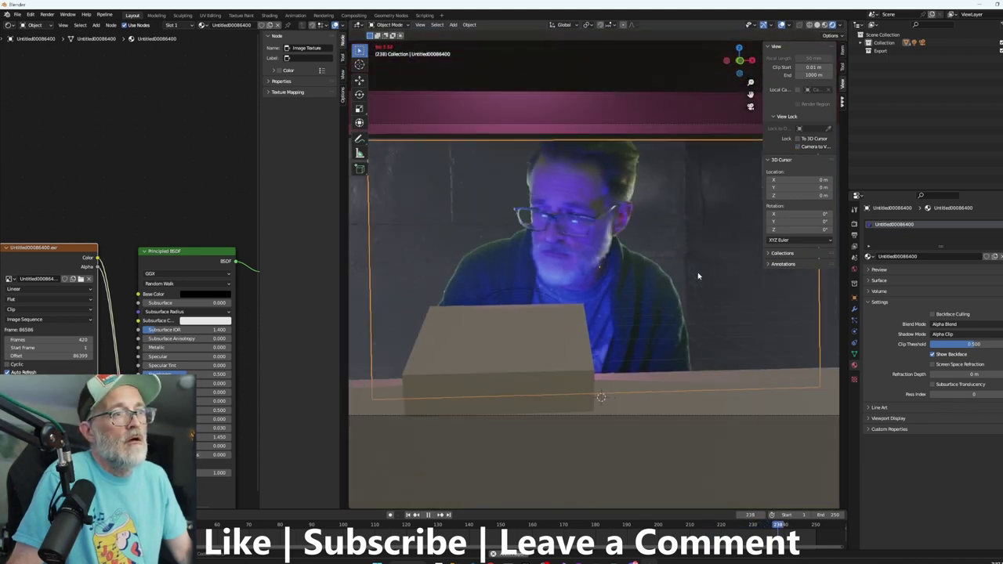
Step: Enable Ambient Occlusion and Bloom in the Eevee render settings and stop the animation playback
click(854, 224)
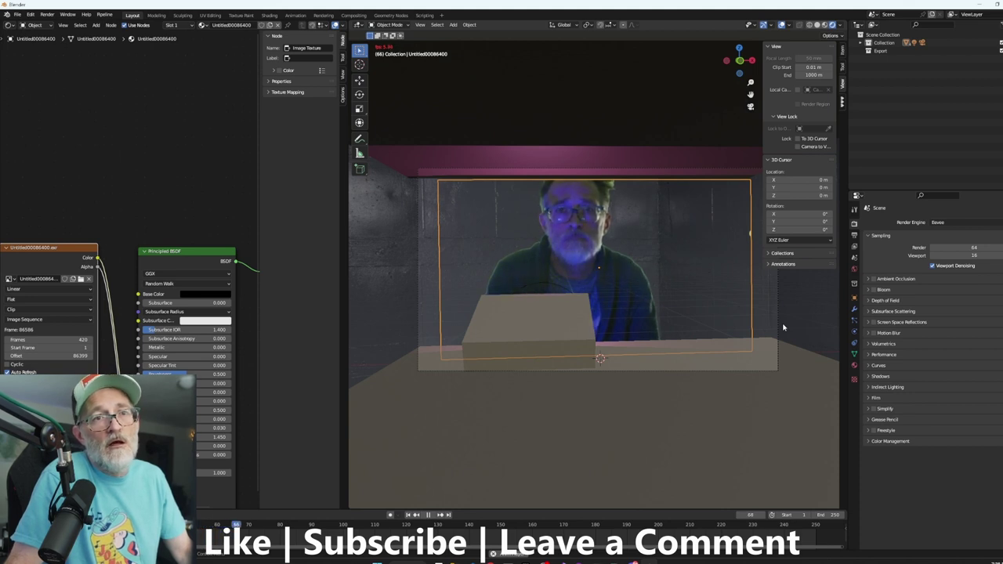
click(874, 290)
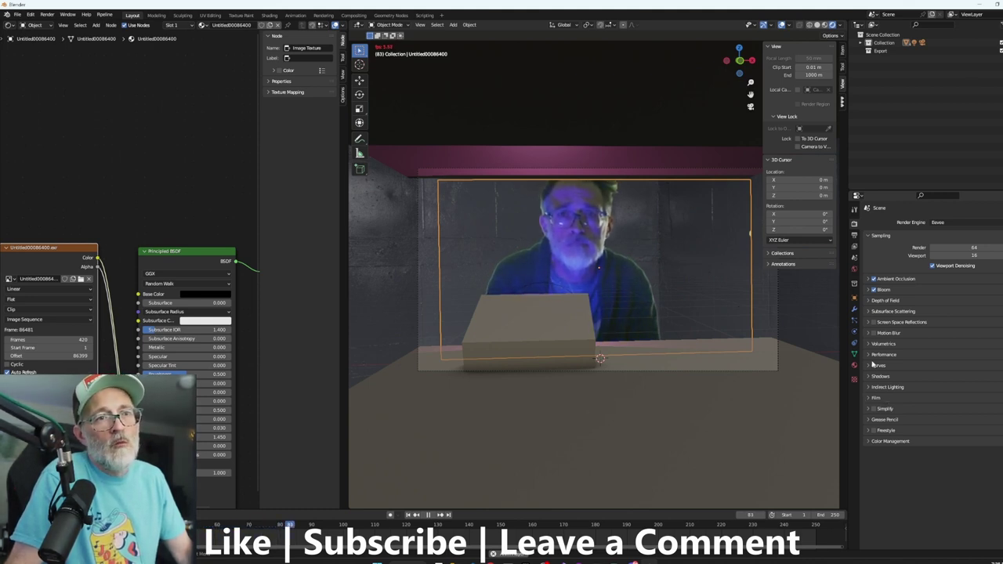
key(space)
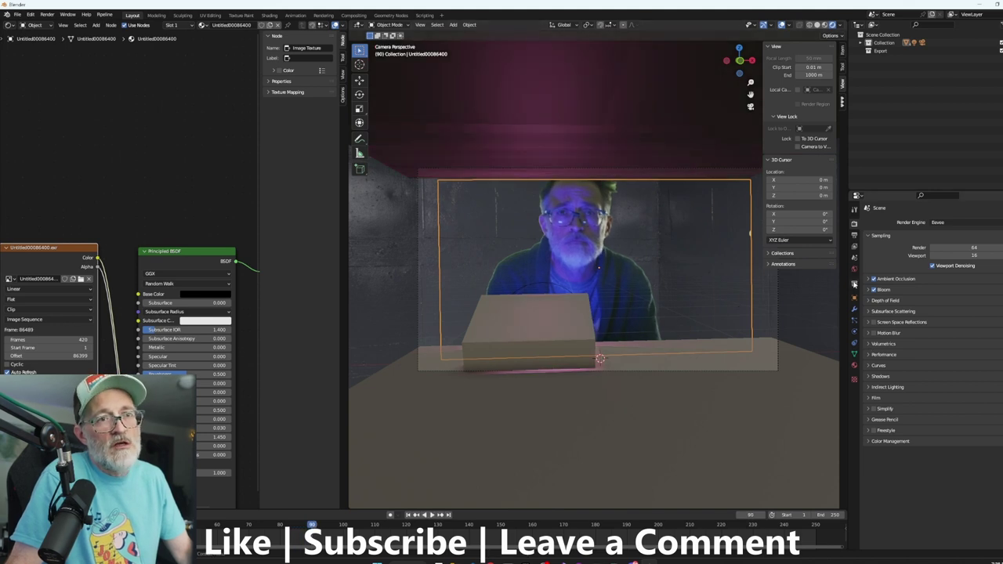
Step: Switch the render engine to Cycles with GPU Compute as the device
click(939, 222)
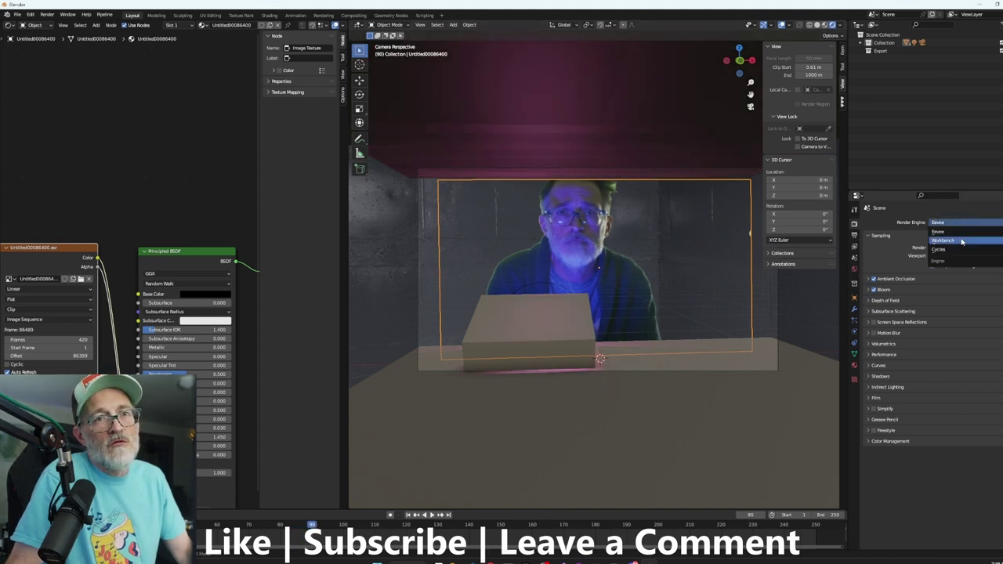
click(958, 245)
click(960, 244)
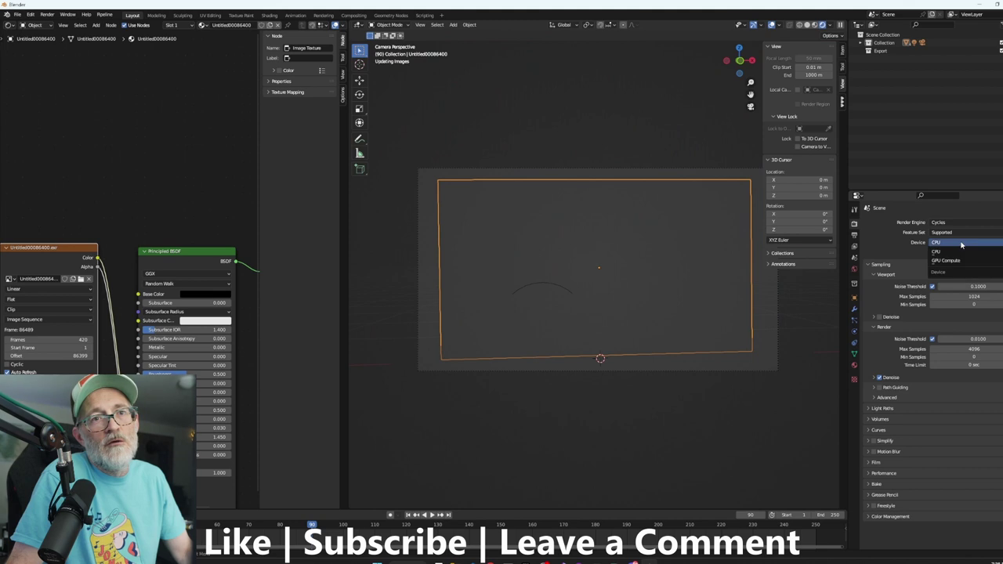
click(958, 262)
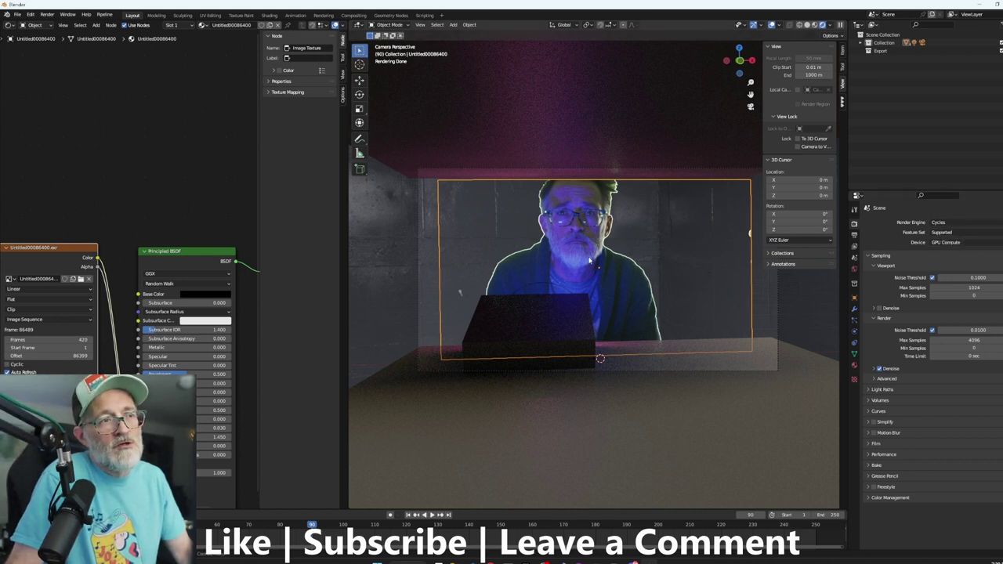
Step: Inspect the Cycles lighting from another angle, render a test image of the current frame, and close the render window
middle_drag(596, 292, 394, 142)
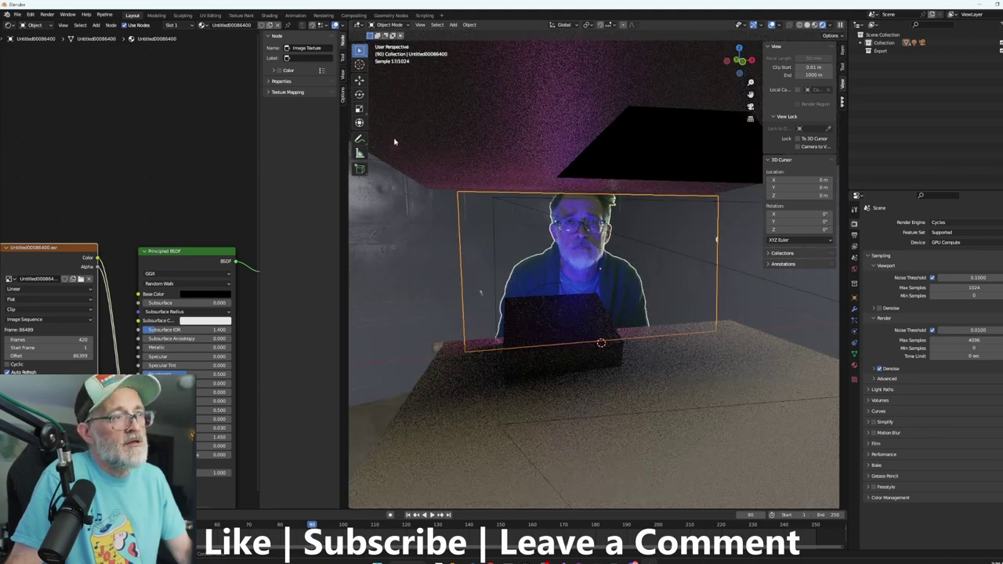
click(47, 14)
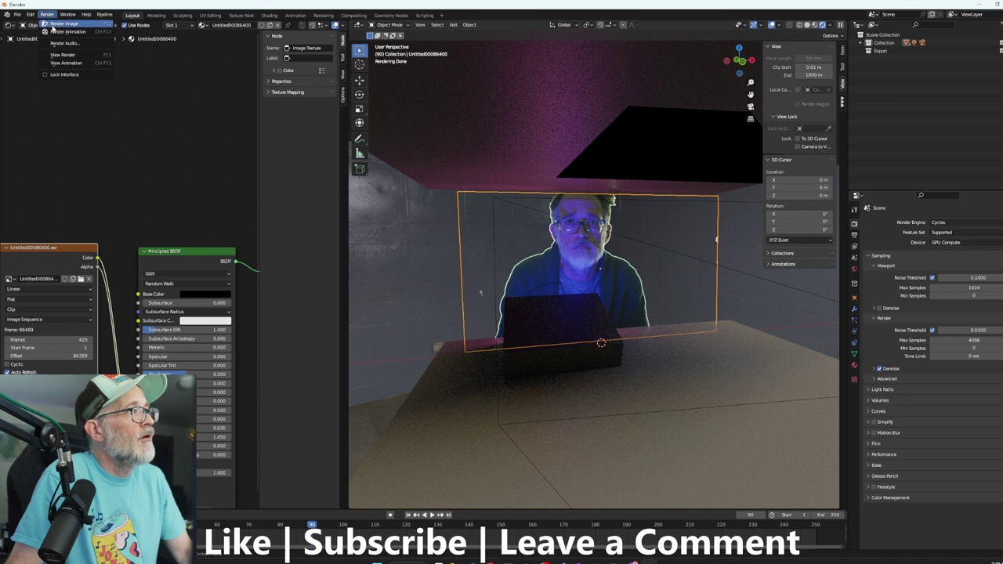
click(56, 24)
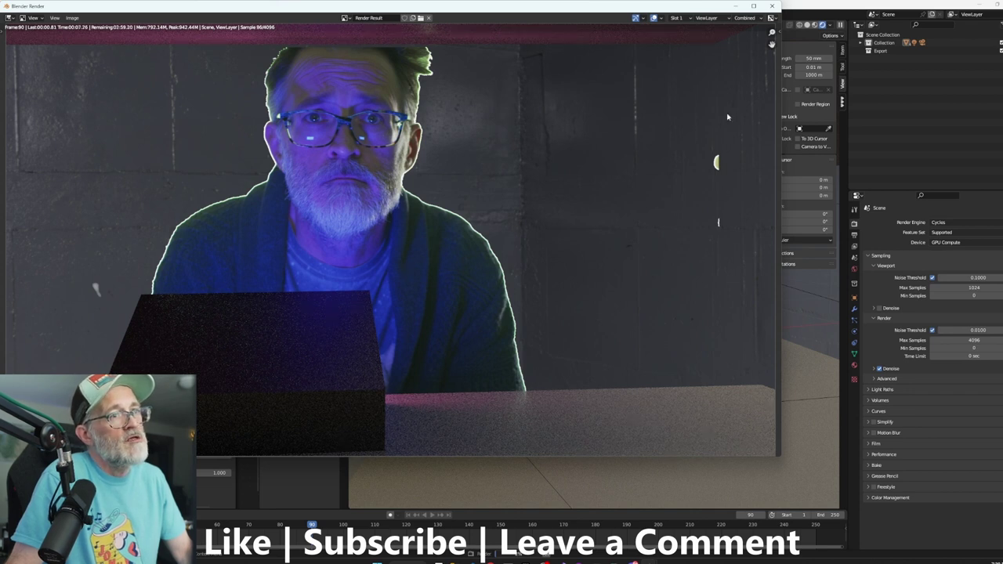
click(772, 6)
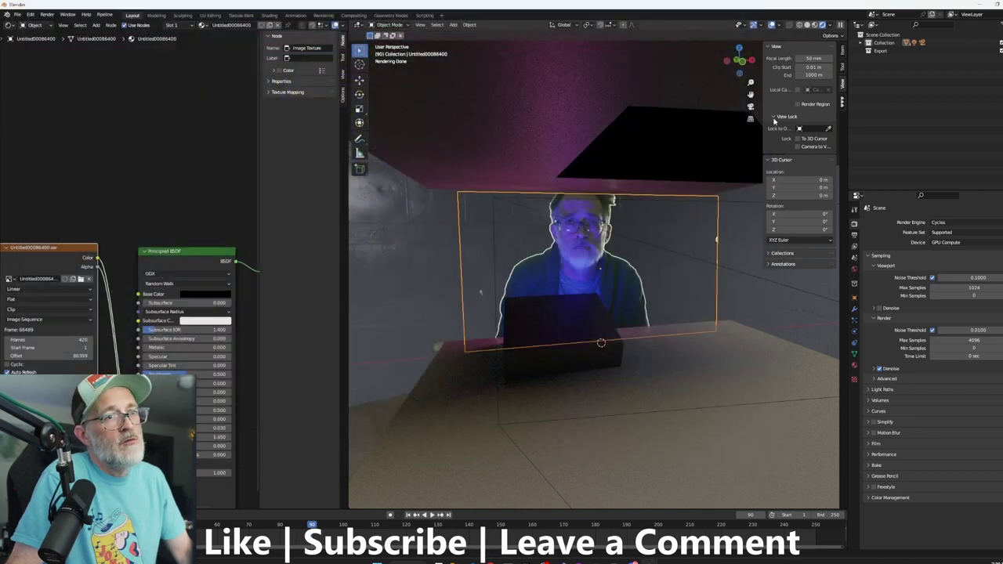
Step: Switch the render engine back to Eevee, render the current frame for comparison, and resume the animation playback
click(945, 226)
click(954, 233)
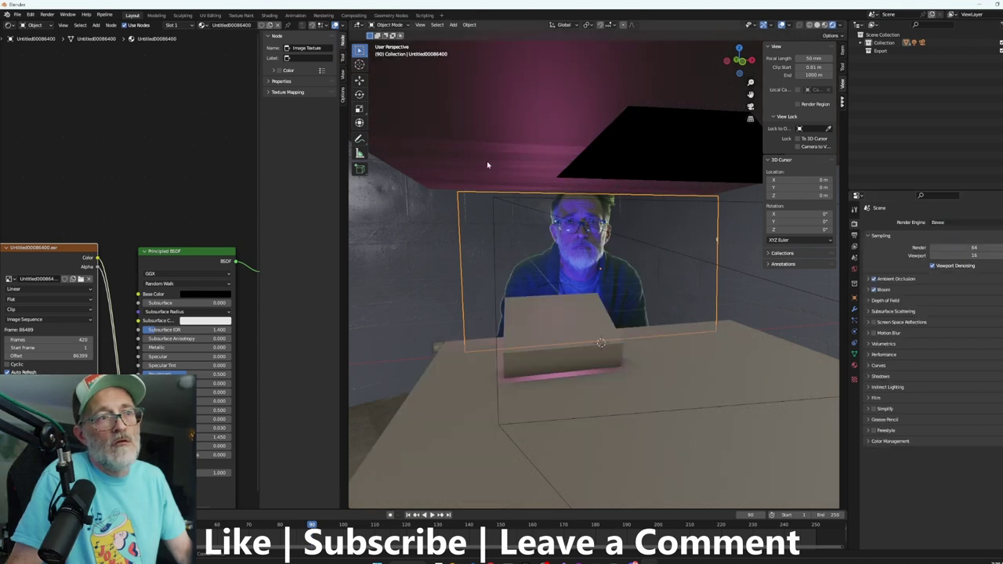
click(47, 14)
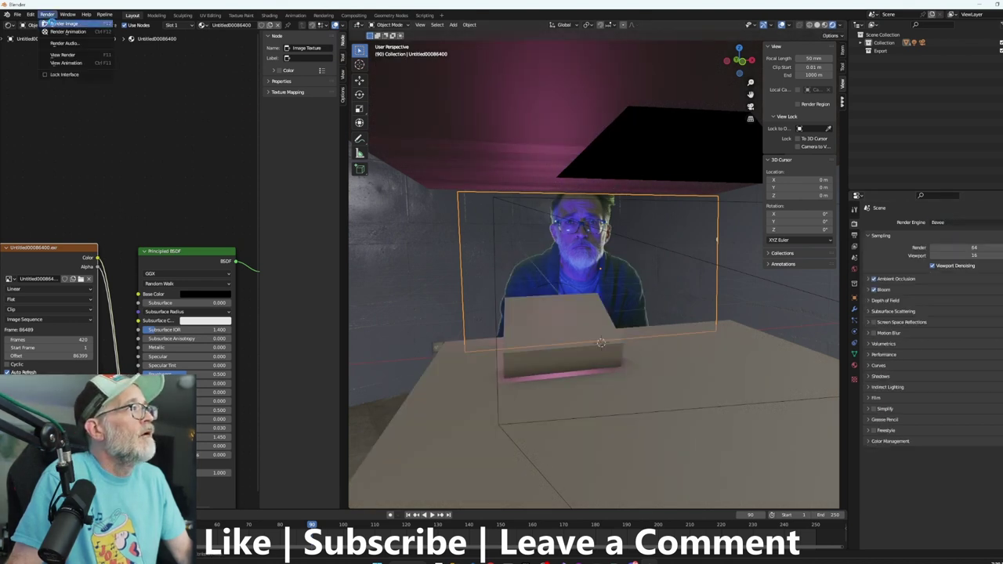
click(61, 24)
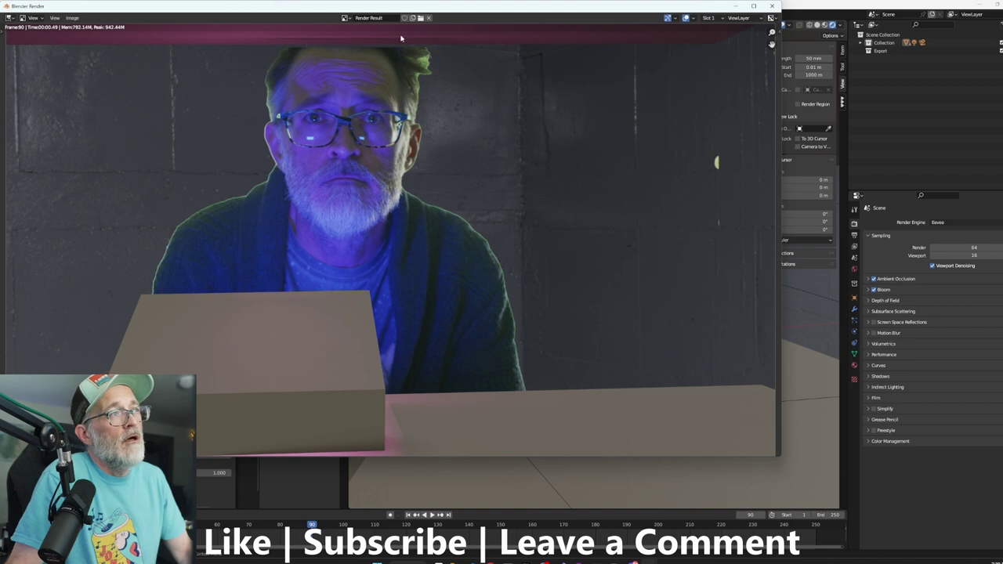
drag(387, 8, 553, 105)
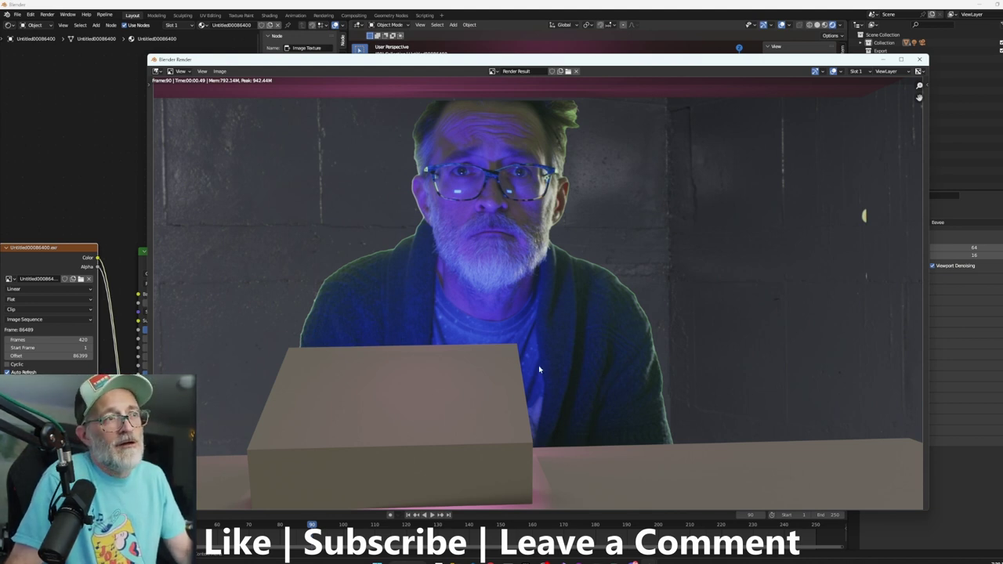
click(919, 60)
key(space)
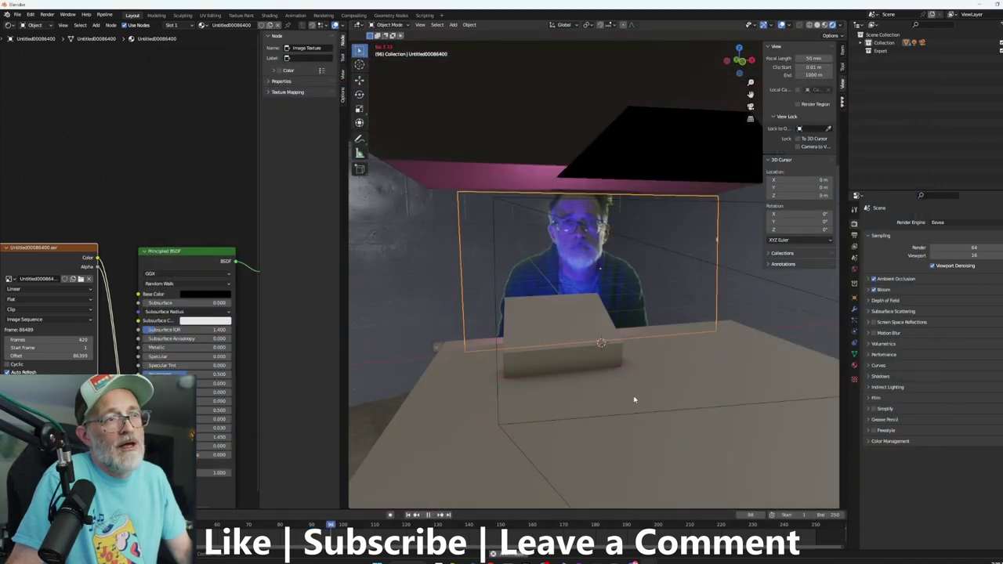